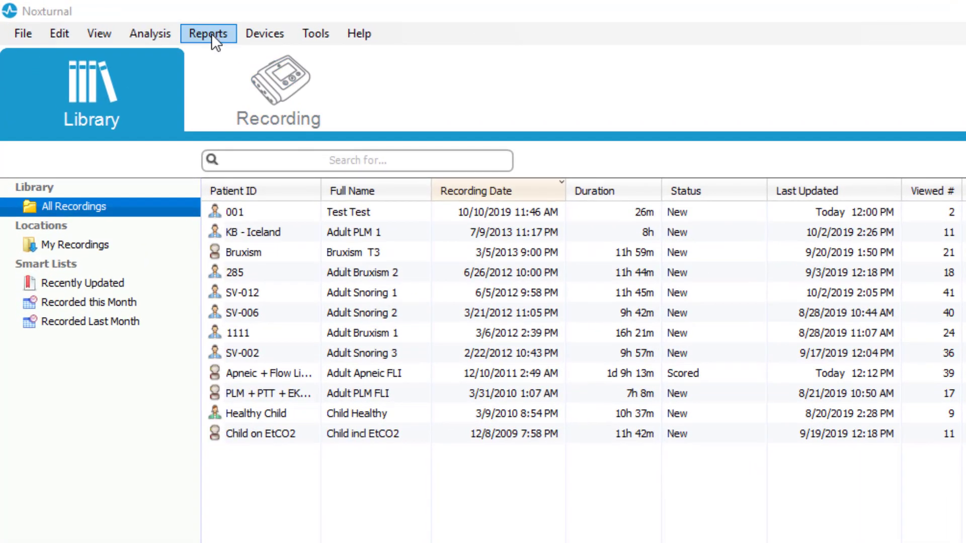
Open the report template manager and select Respiration Report [AASM 2017] as the base.
{"action": "left_click", "coordinate": [212, 34]}
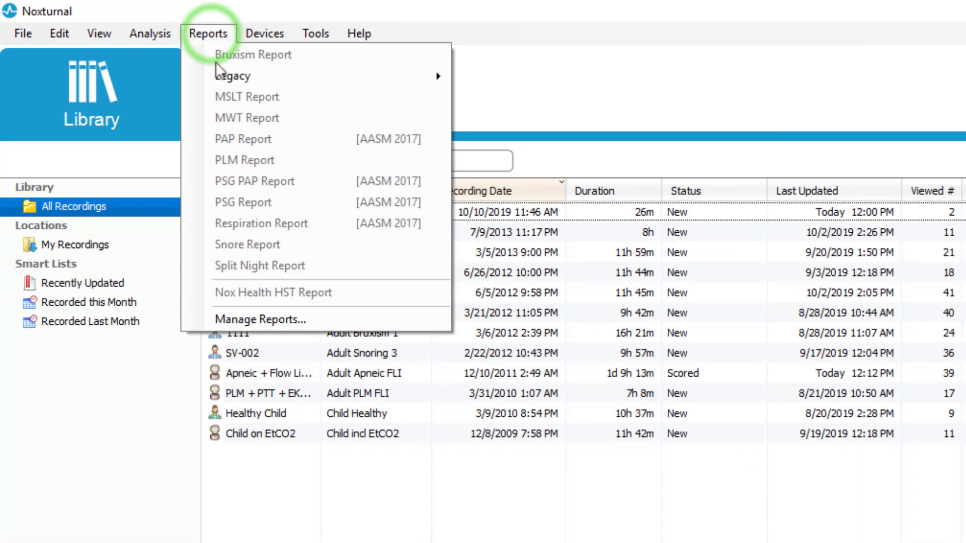
{"action": "left_click", "coordinate": [253, 319]}
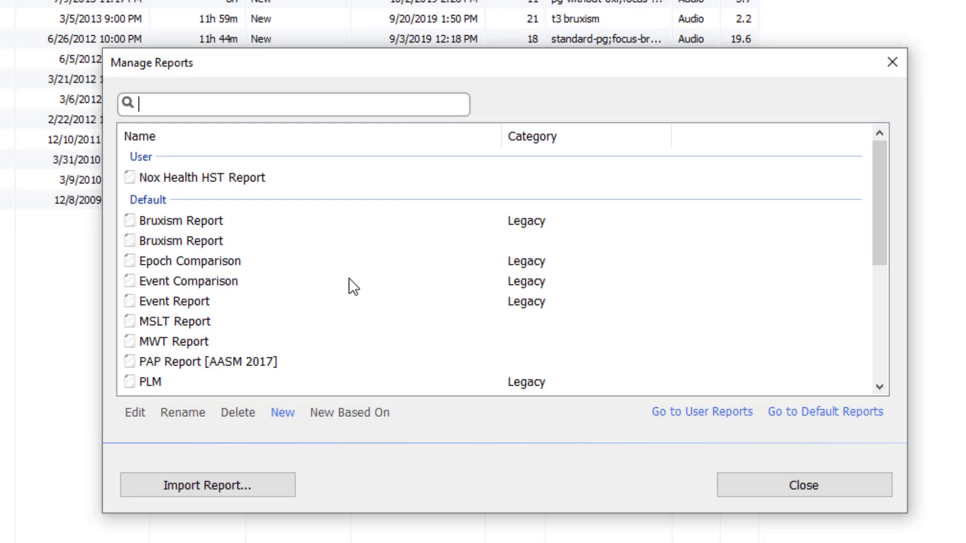
{"action": "scroll", "coordinate": [349, 278], "scroll_direction": "down", "scroll_amount": 4}
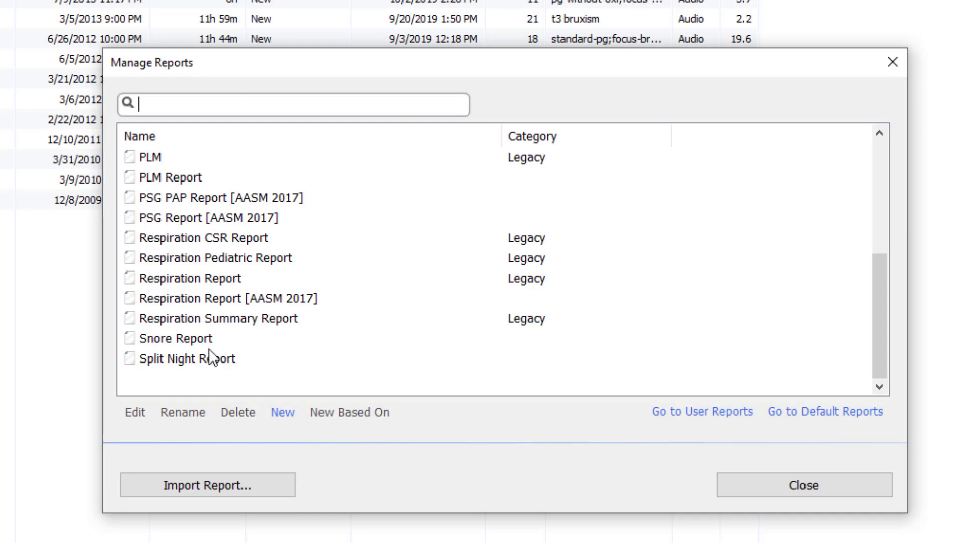
{"action": "left_click", "coordinate": [170, 300]}
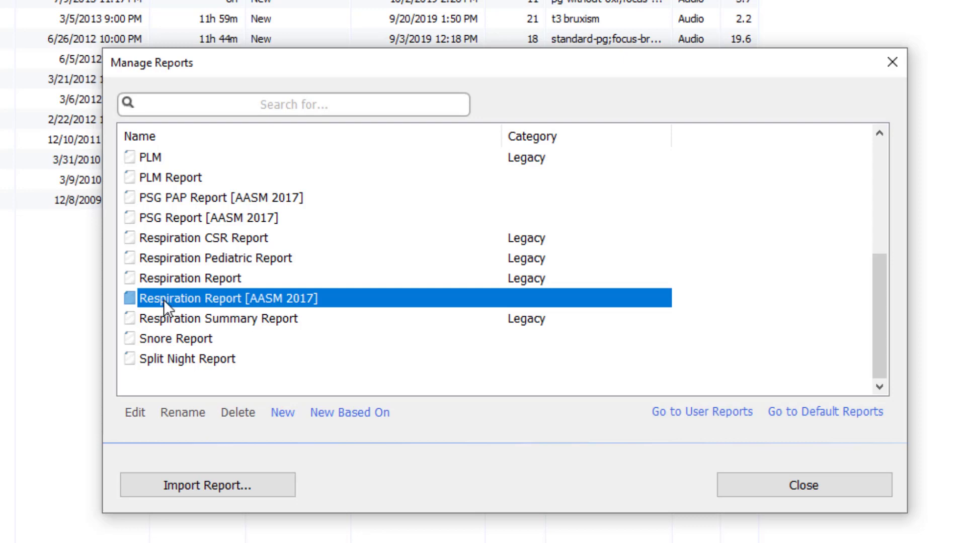
Create a new template named 'My Respiration Report' based on Respiration Report [AASM 2017].
{"action": "left_click", "coordinate": [321, 417]}
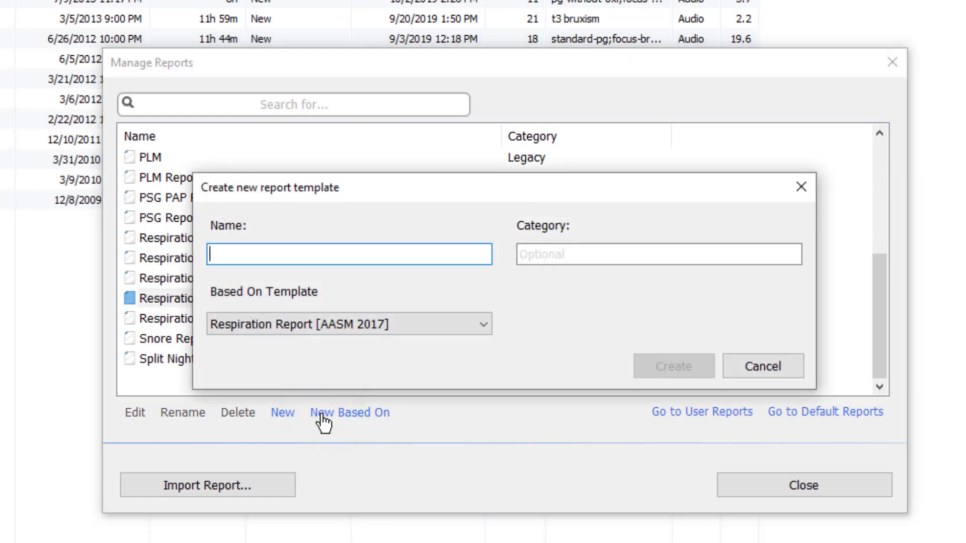
{"action": "type", "text": "My "}
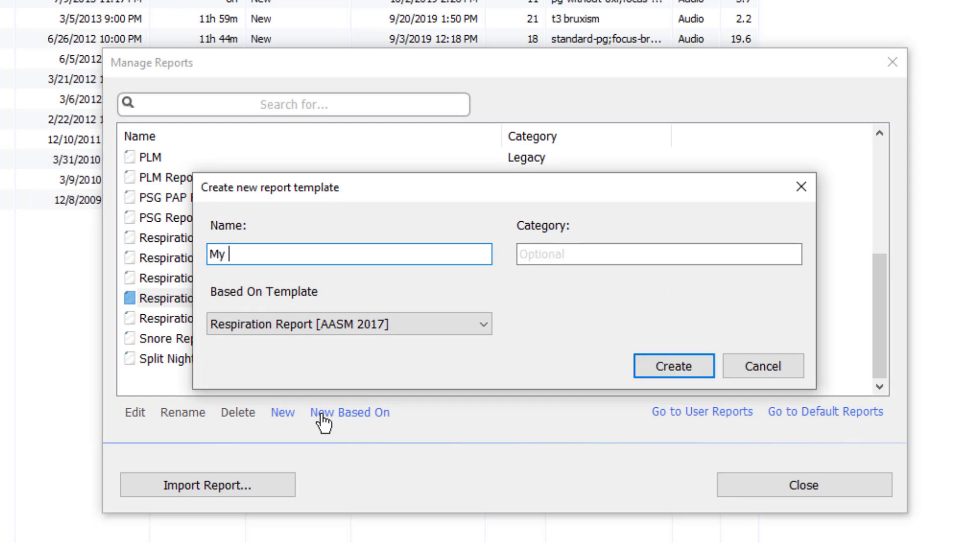
{"action": "type", "text": "Respiroa"}
{"action": "key", "text": "BackSpace"}
{"action": "key", "text": "BackSpace"}
{"action": "type", "text": "ation Report"}
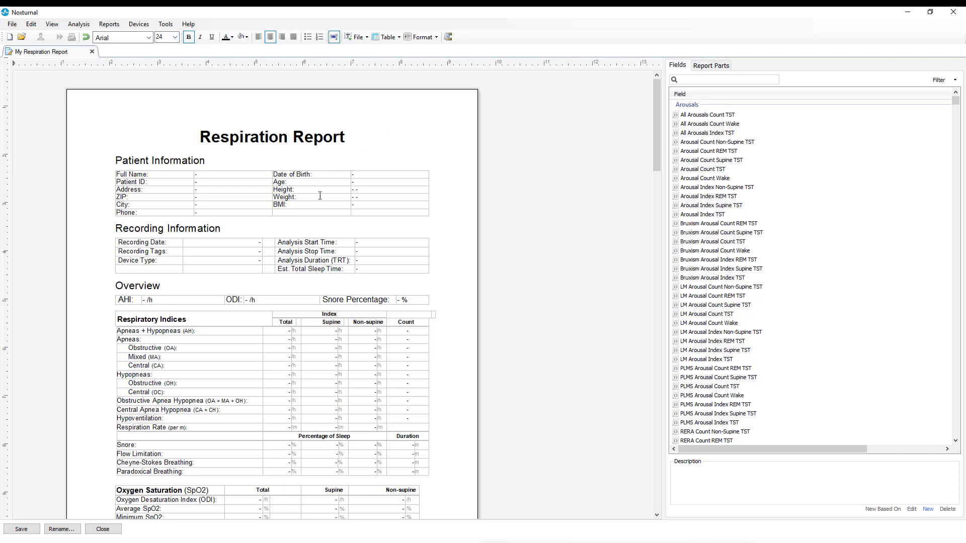
Add a 'Gender' row below BMI in Patient Information, with the Gender field as its value.
{"action": "left_click", "coordinate": [302, 212]}
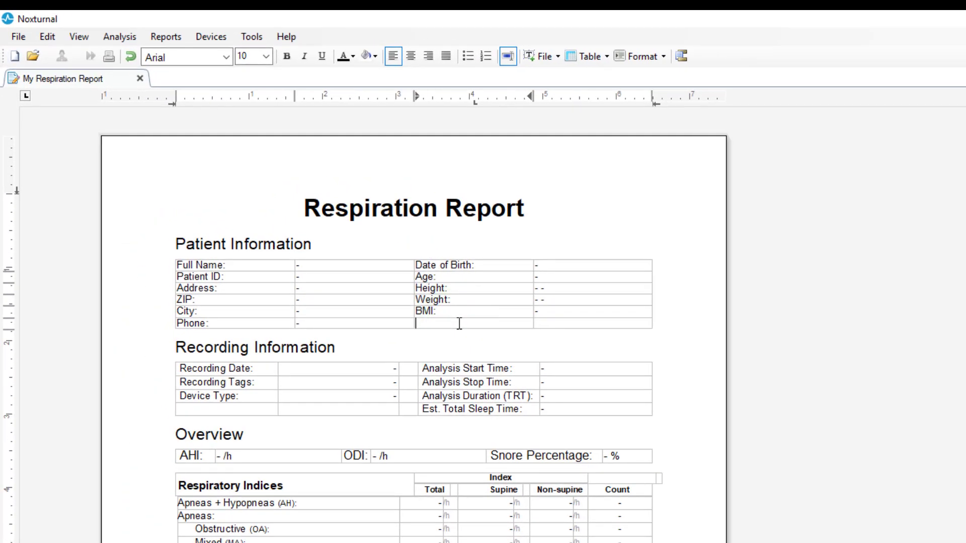
{"action": "type", "text": "Gender"}
{"action": "left_click", "coordinate": [551, 325]}
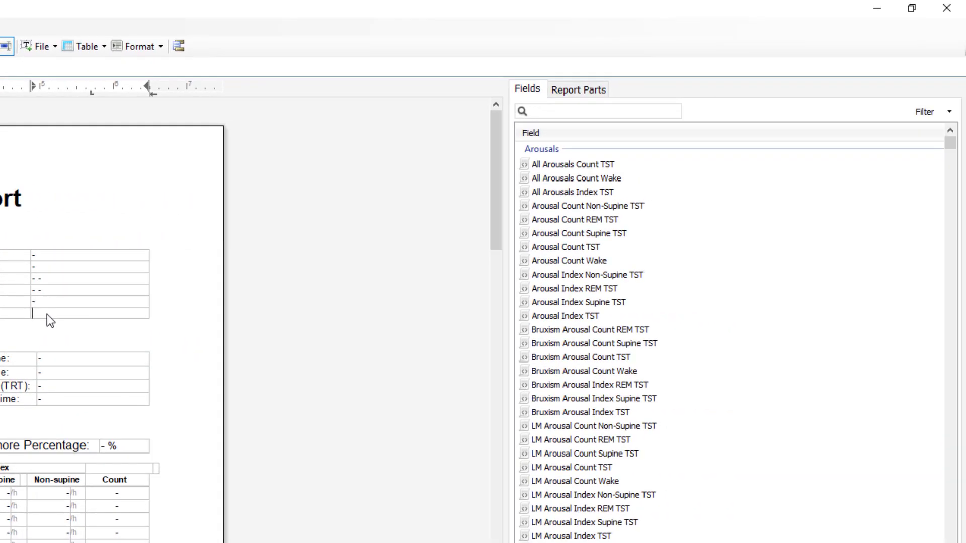
{"action": "left_click", "coordinate": [559, 110]}
{"action": "type", "text": "ge"}
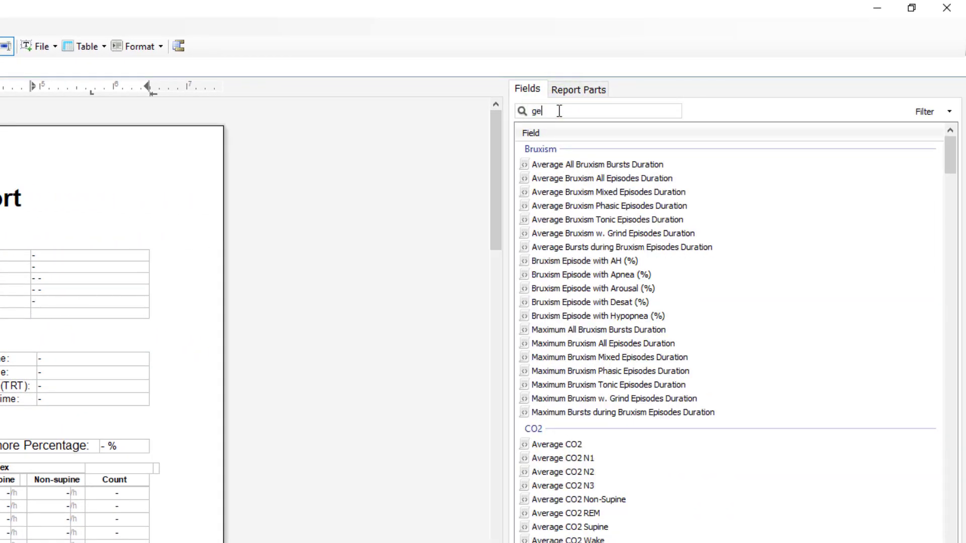
{"action": "type", "text": "nder"}
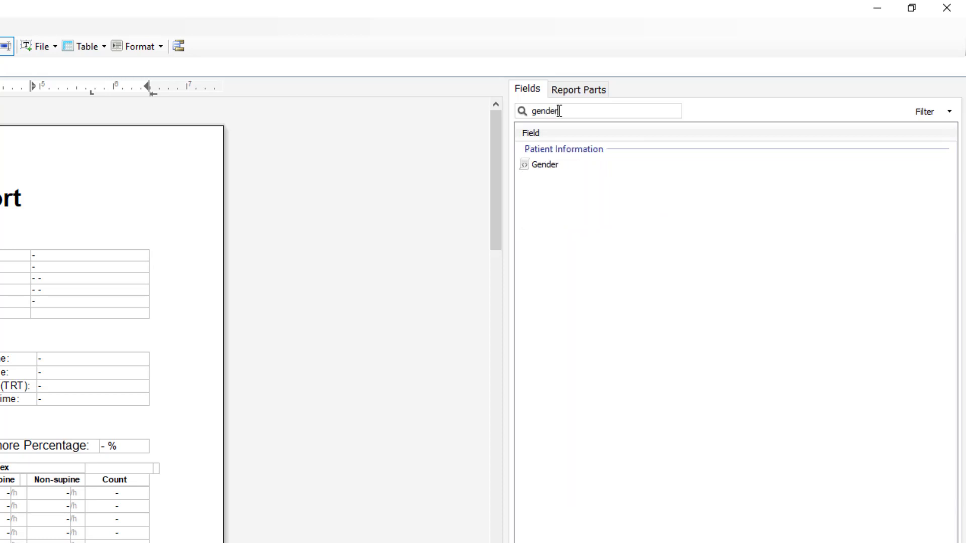
{"action": "left_click", "coordinate": [550, 166]}
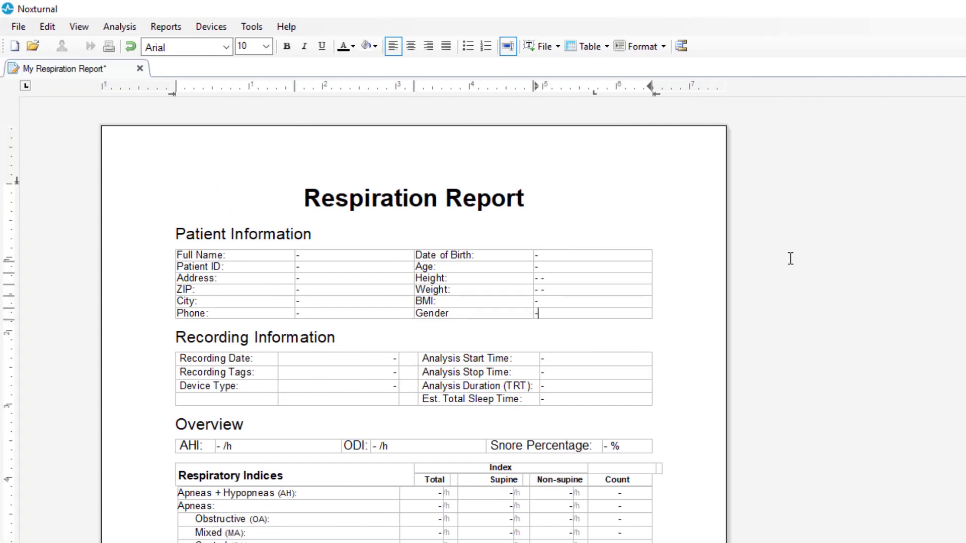
Delete the Hypoventilation row from the Respiratory Indices table.
{"action": "scroll", "coordinate": [791, 259], "scroll_direction": "down", "scroll_amount": 10}
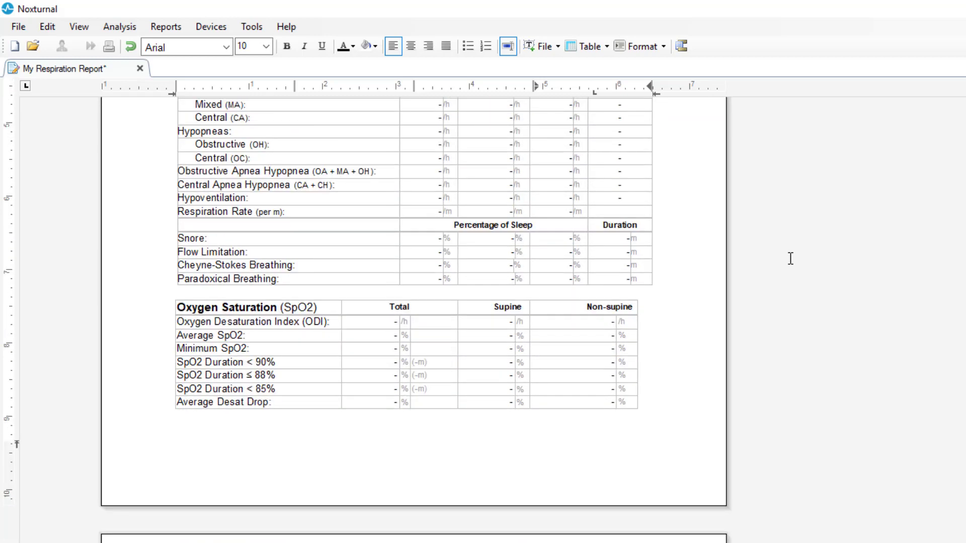
{"action": "scroll", "coordinate": [790, 259], "scroll_direction": "down", "scroll_amount": 3}
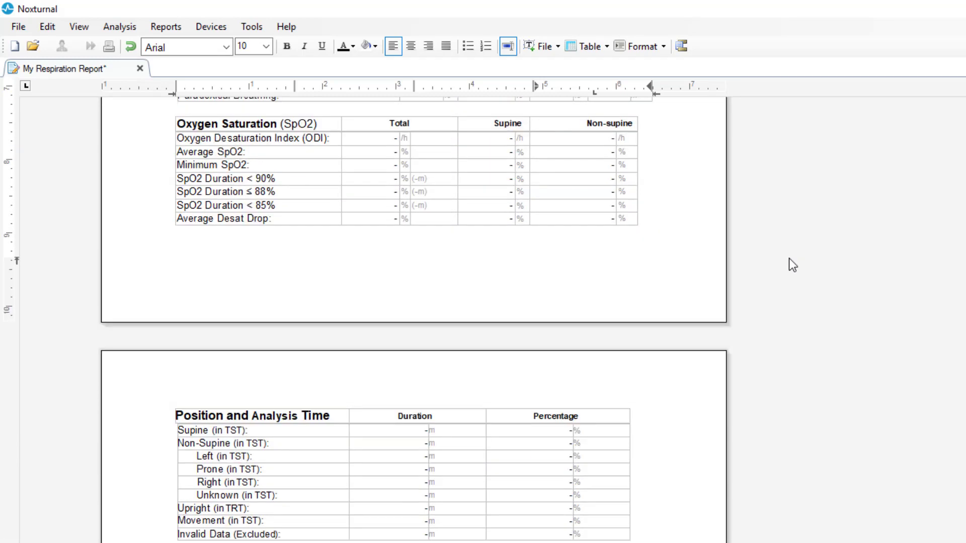
{"action": "scroll", "coordinate": [789, 259], "scroll_direction": "up", "scroll_amount": 2}
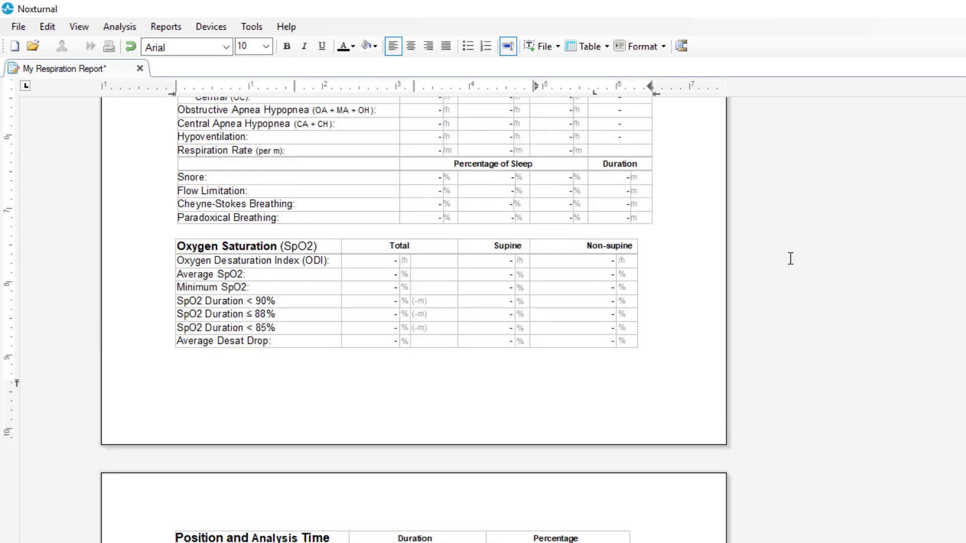
{"action": "scroll", "coordinate": [791, 259], "scroll_direction": "up", "scroll_amount": 4}
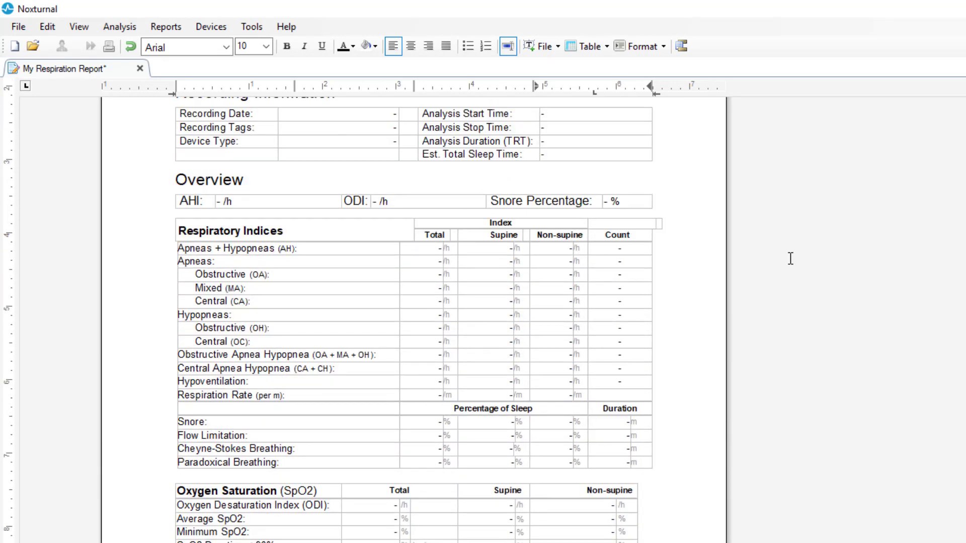
{"action": "left_click", "coordinate": [141, 383]}
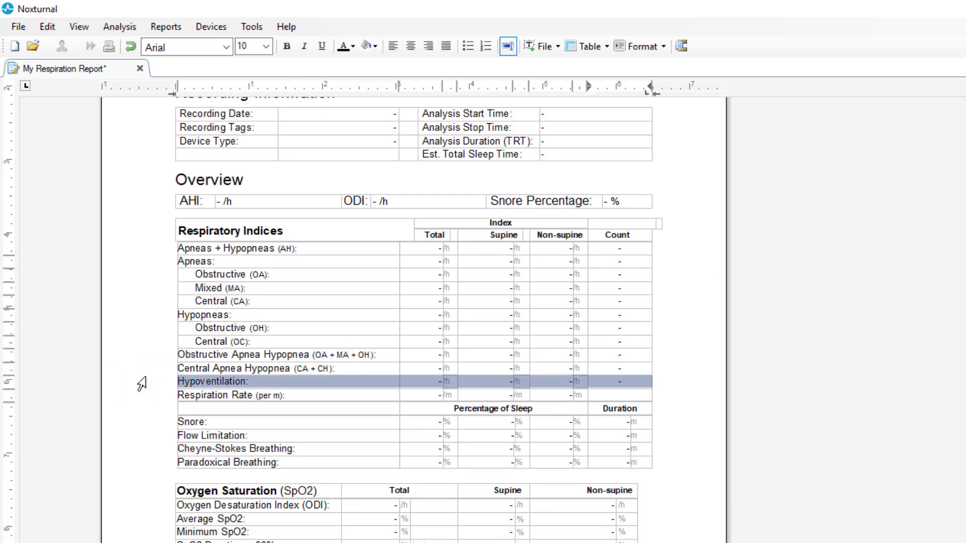
{"action": "right_click", "coordinate": [204, 380]}
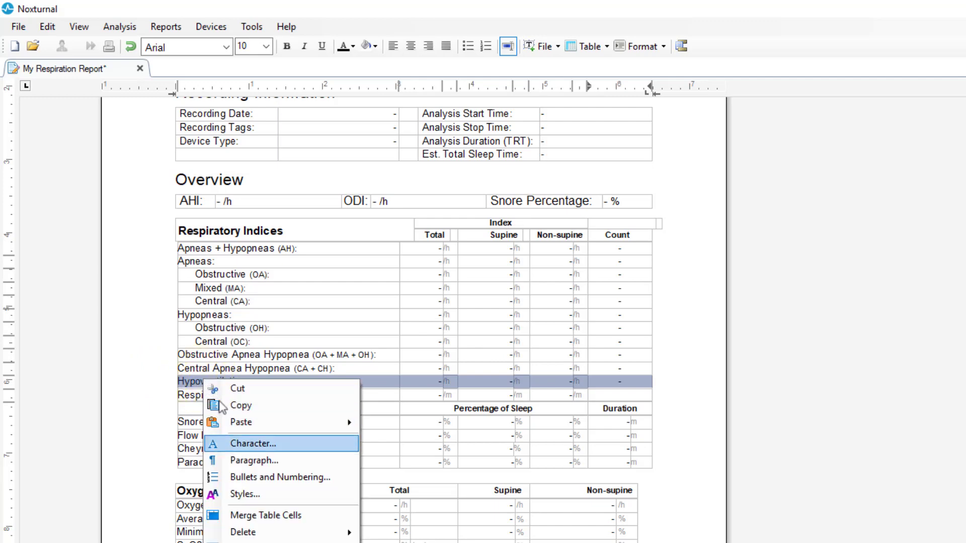
{"action": "mouse_move", "coordinate": [320, 534]}
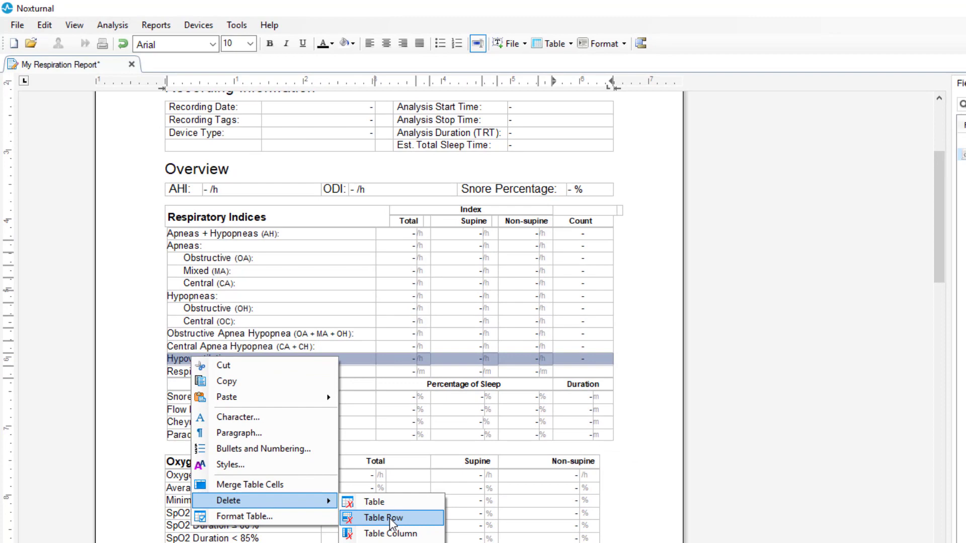
{"action": "left_click", "coordinate": [389, 519]}
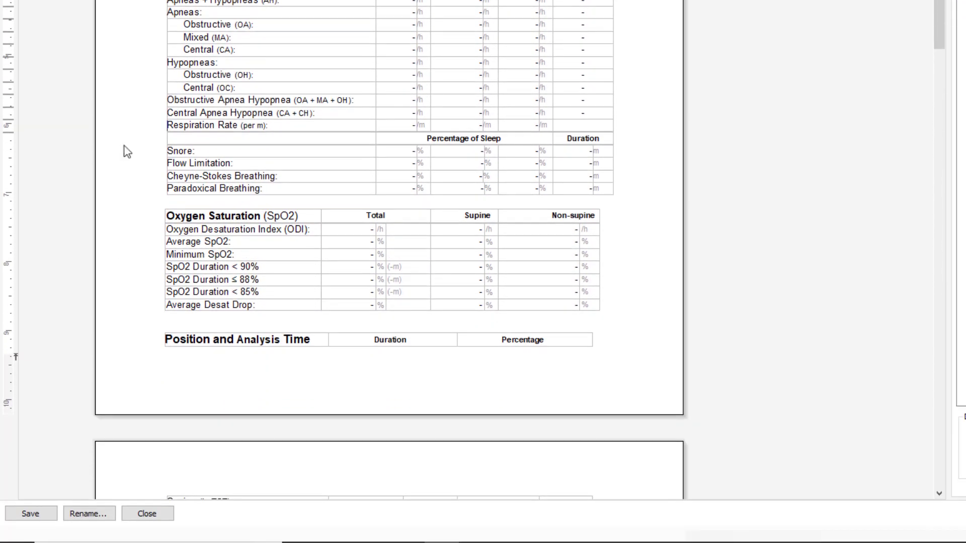
Save and close My Respiration Report, then reopen the report template manager.
{"action": "left_click", "coordinate": [32, 515]}
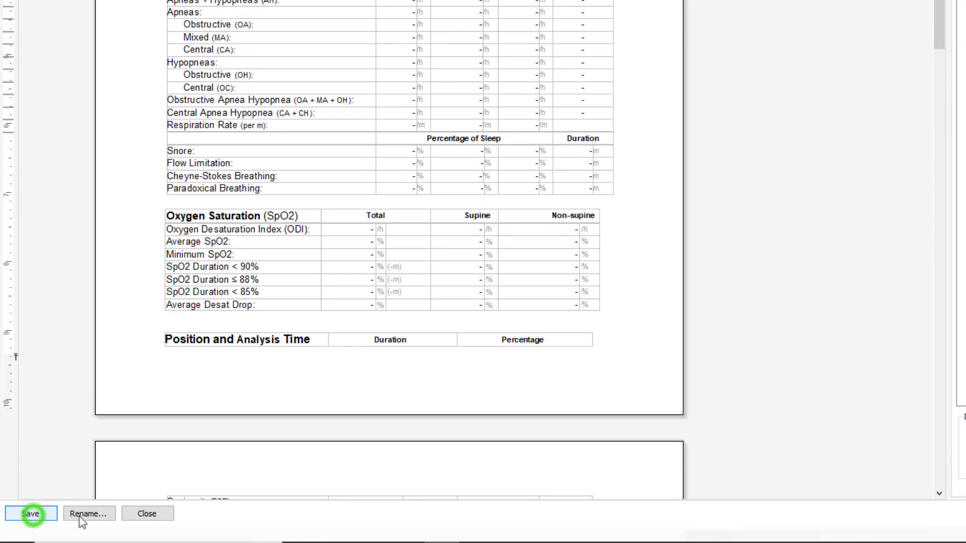
{"action": "left_click", "coordinate": [157, 516]}
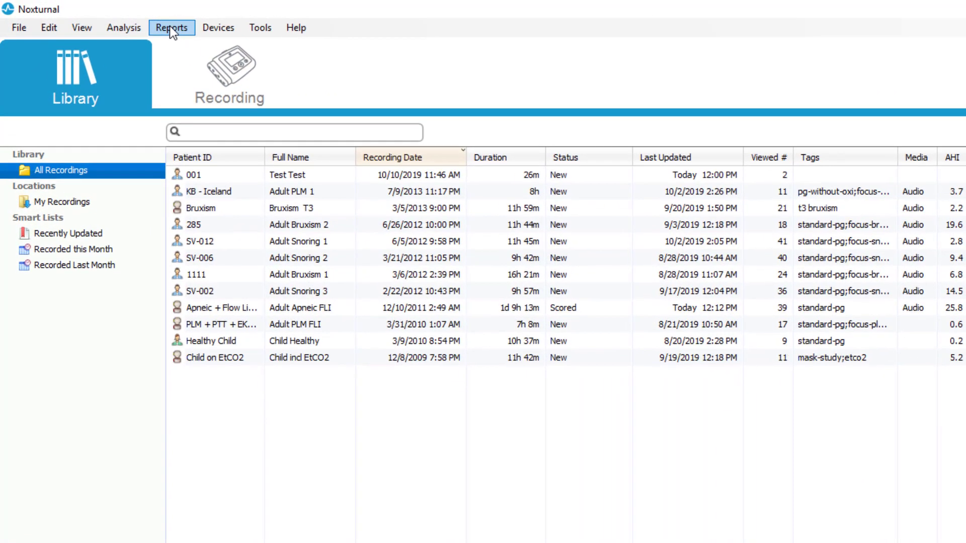
{"action": "left_click", "coordinate": [171, 28]}
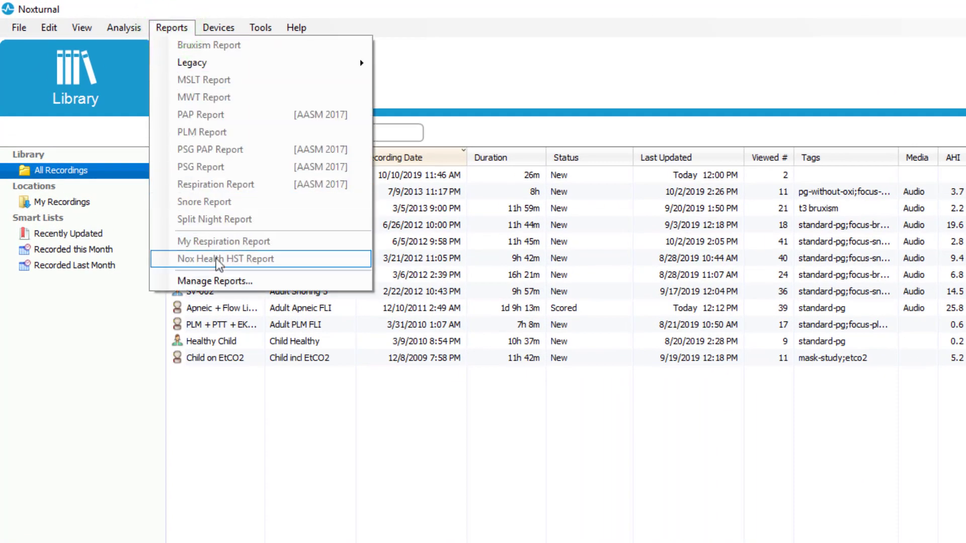
{"action": "left_click", "coordinate": [219, 279]}
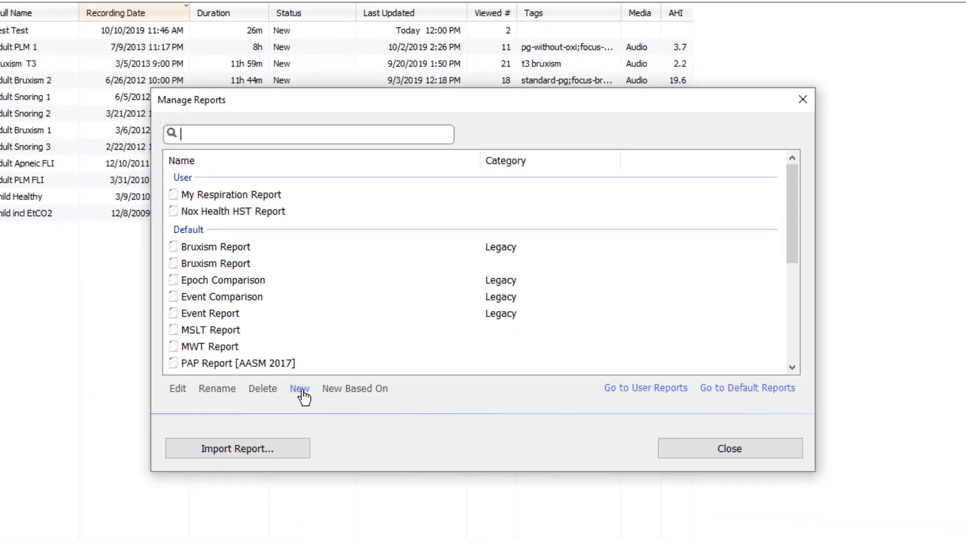
Create a blank report template named 'New Report'.
{"action": "left_click", "coordinate": [303, 392]}
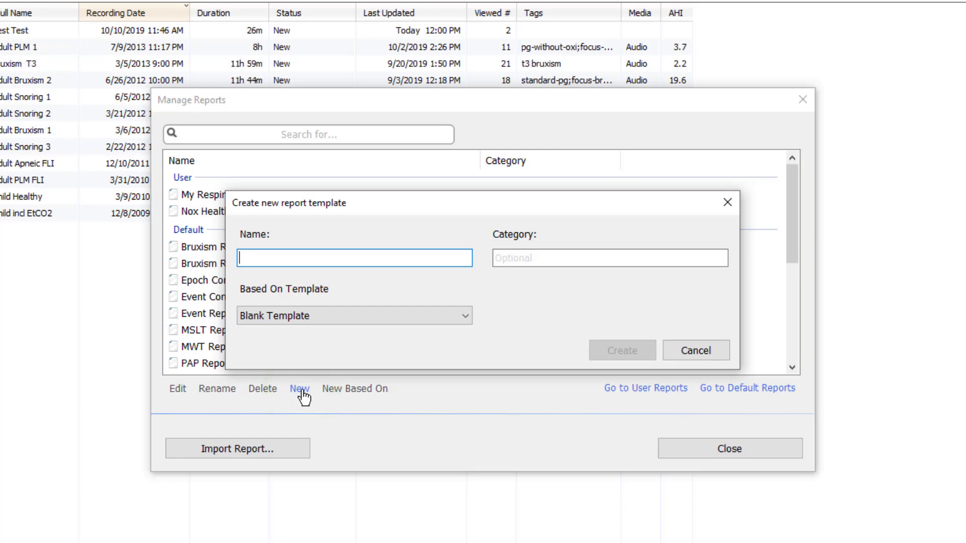
{"action": "type", "text": "New Repo"}
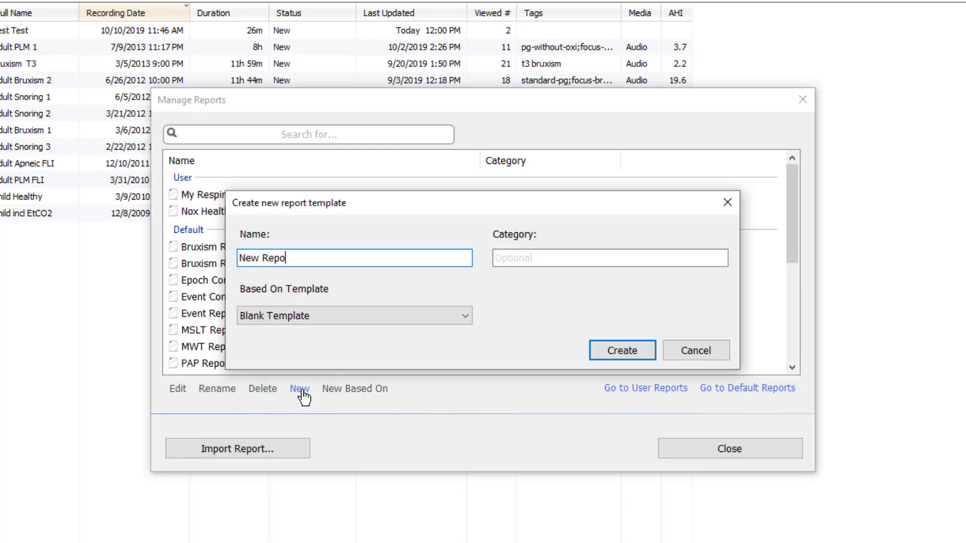
{"action": "type", "text": "rt"}
{"action": "left_click", "coordinate": [617, 350]}
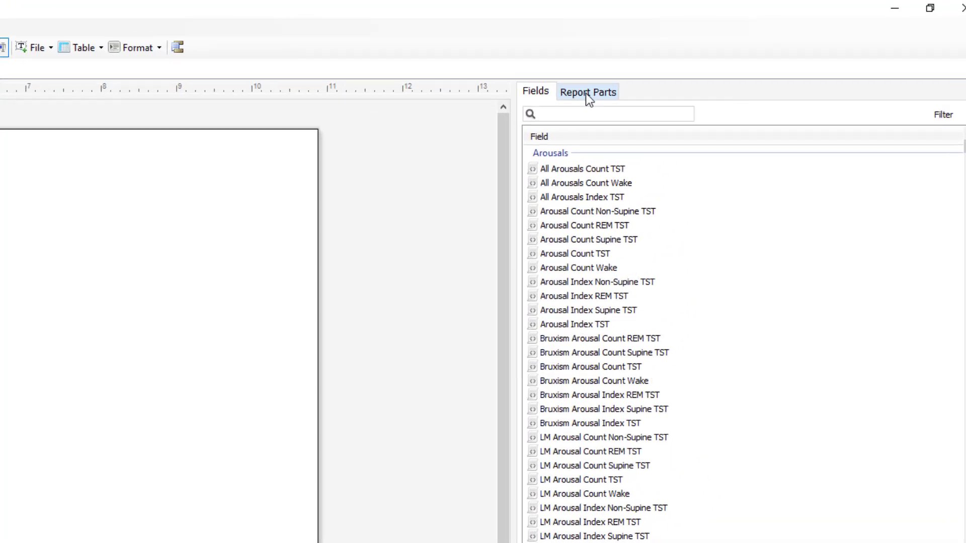
Add the Patient Information, Recording Information and Report Title Large parts to the page.
{"action": "left_click", "coordinate": [720, 60]}
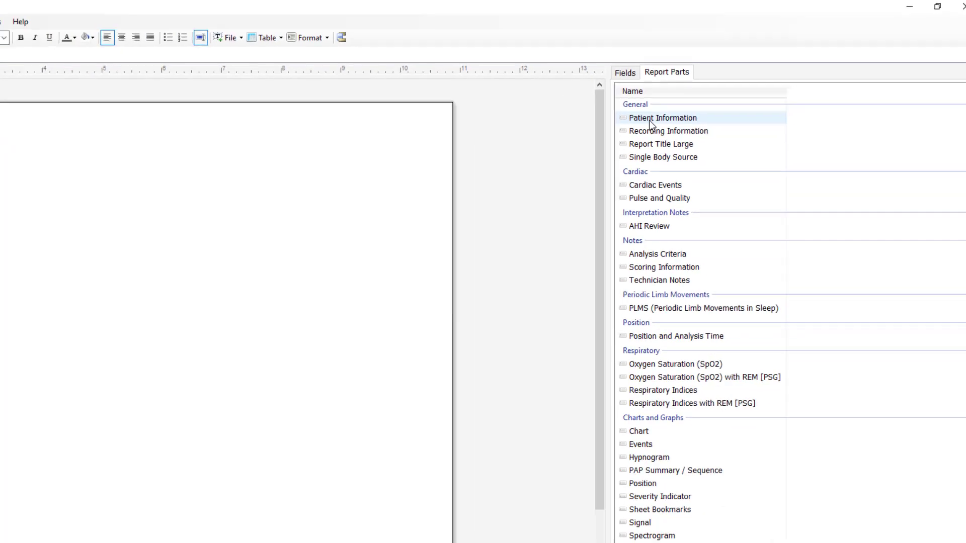
{"action": "double_click", "coordinate": [502, 176]}
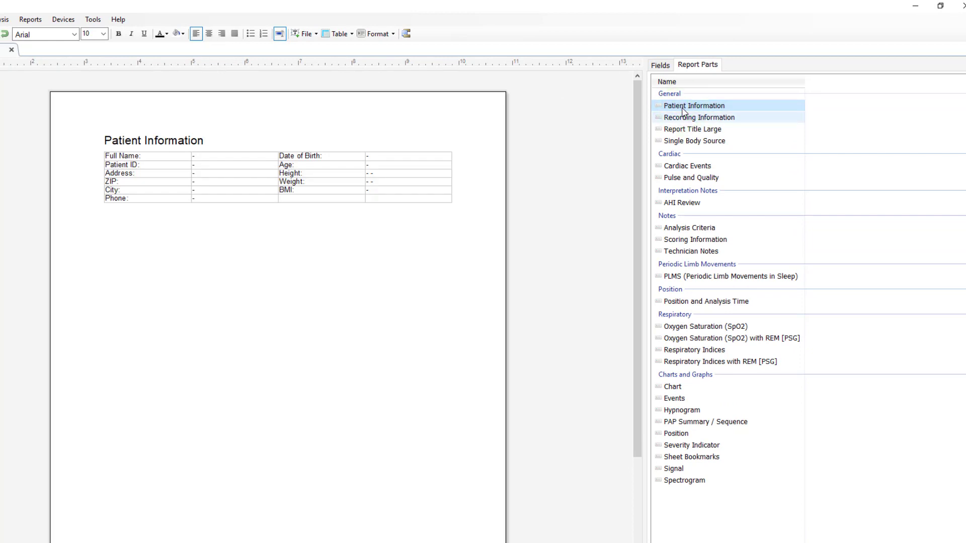
{"action": "double_click", "coordinate": [685, 120]}
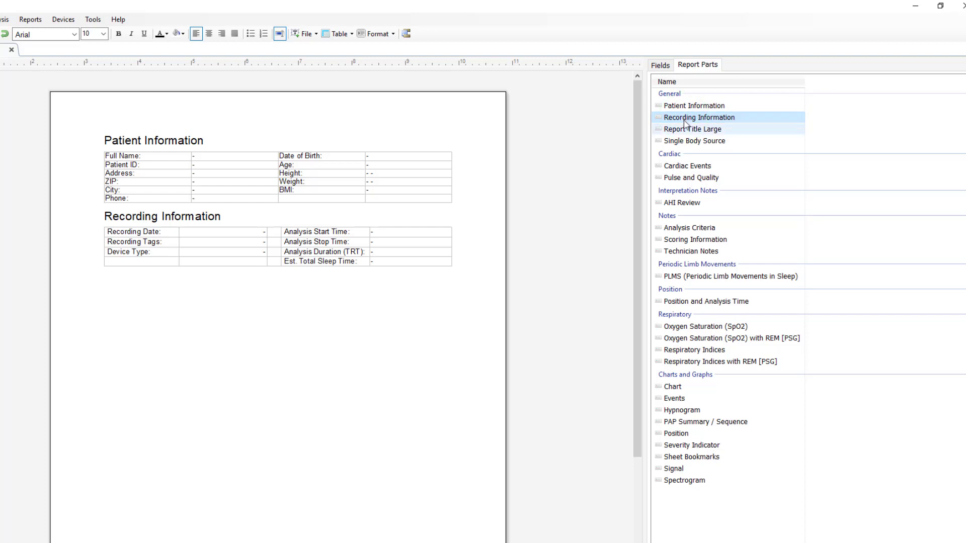
{"action": "left_click", "coordinate": [686, 130]}
{"action": "double_click", "coordinate": [685, 131]}
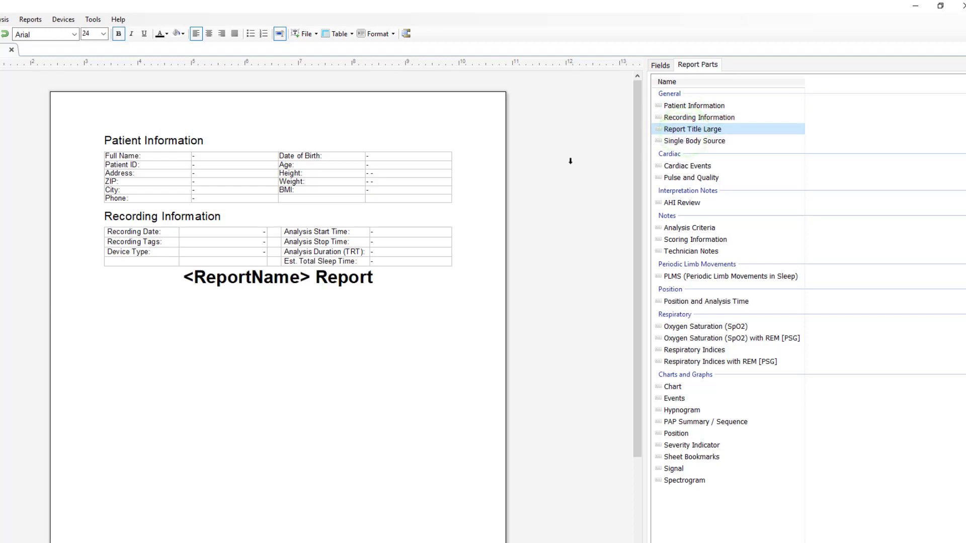
Move the '<ReportName> Report' title to a new top line above Patient Information.
{"action": "left_click", "coordinate": [172, 278]}
{"action": "left_click_drag", "start_coordinate": [172, 278], "coordinate": [391, 273]}
{"action": "right_click", "coordinate": [335, 285]}
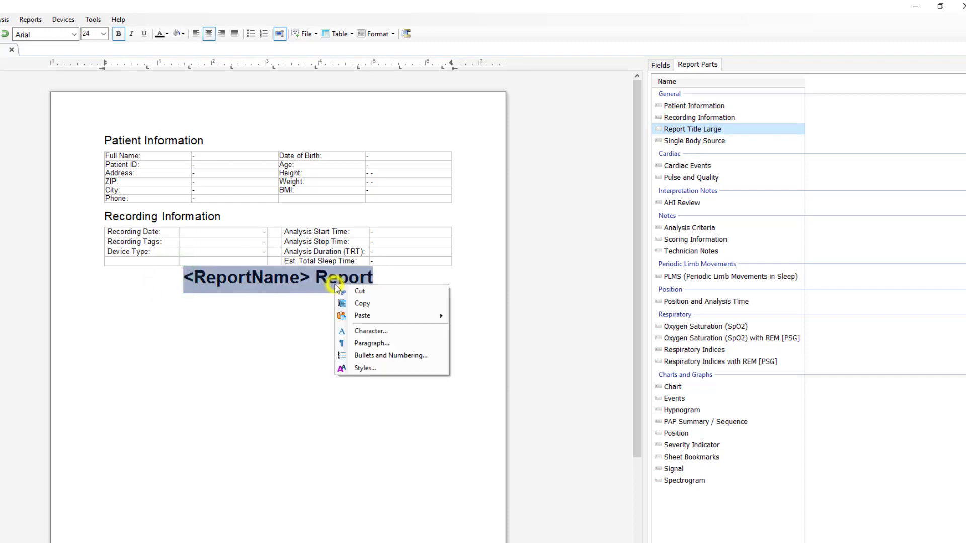
{"action": "left_click", "coordinate": [360, 292]}
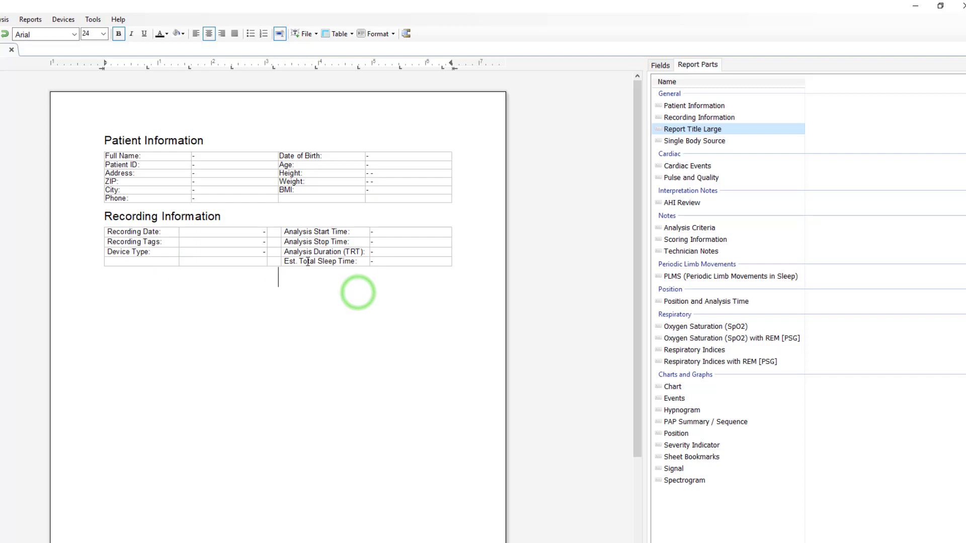
{"action": "left_click", "coordinate": [105, 140]}
{"action": "key", "text": "Return"}
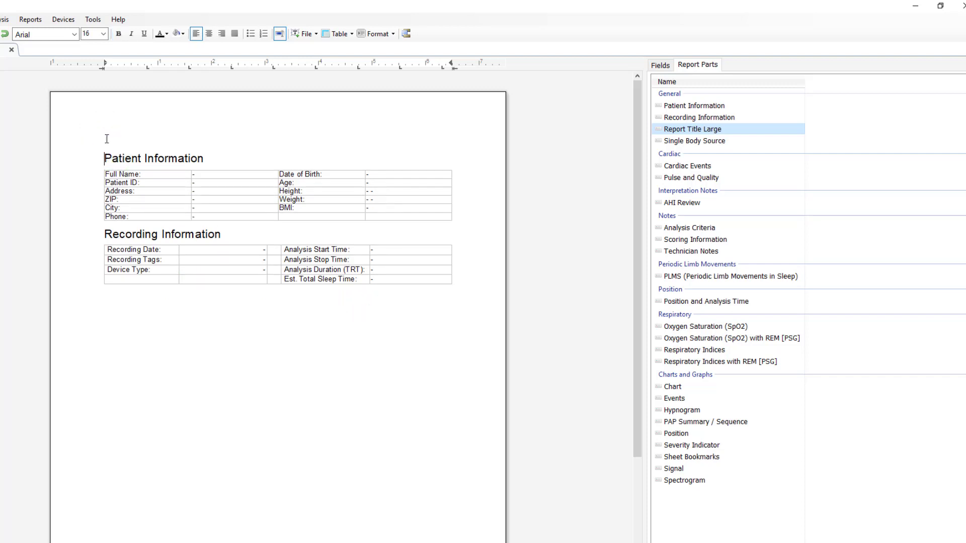
{"action": "left_click", "coordinate": [203, 140]}
{"action": "right_click", "coordinate": [202, 140]}
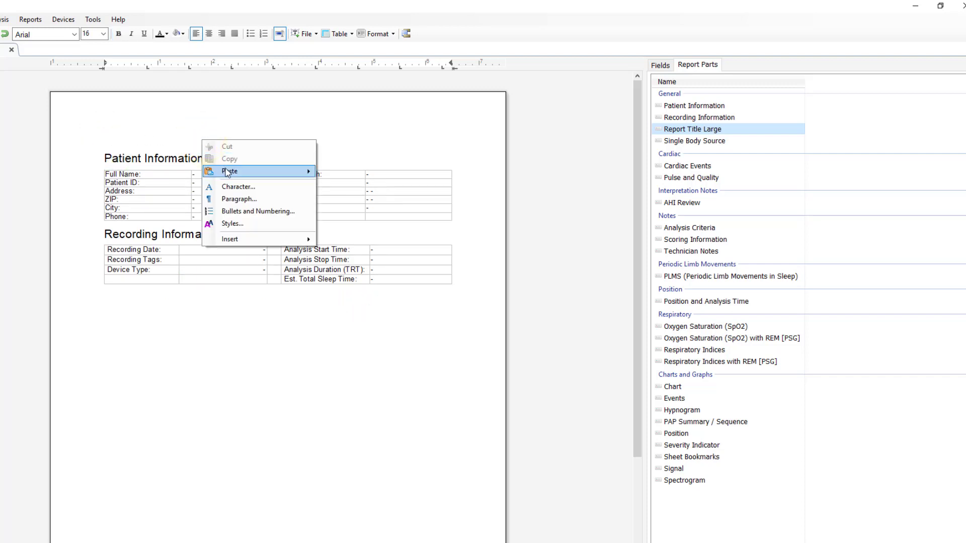
{"action": "mouse_move", "coordinate": [224, 168]}
{"action": "left_click", "coordinate": [361, 169]}
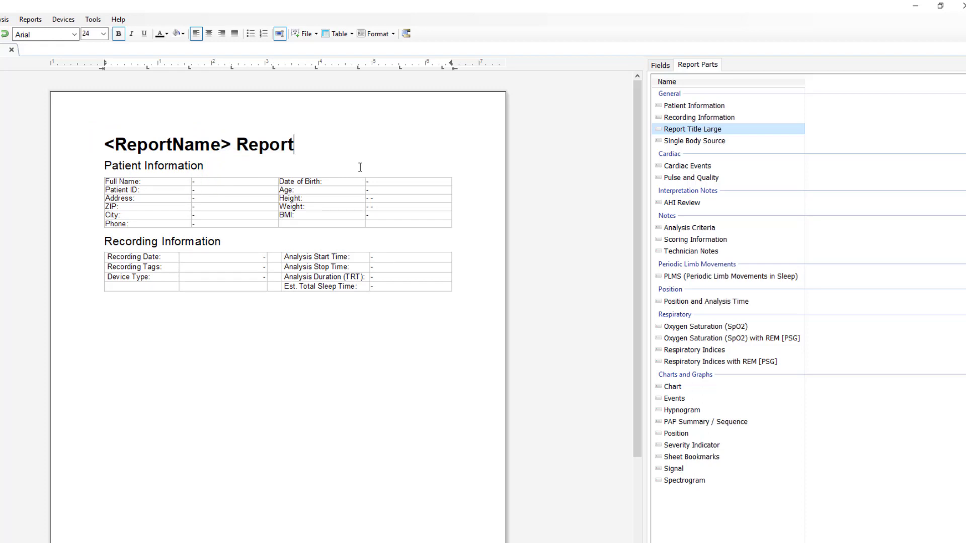
Start a table insert below Recording Information with 2 columns and 3 rows.
{"action": "left_click", "coordinate": [195, 335]}
{"action": "left_click", "coordinate": [347, 36]}
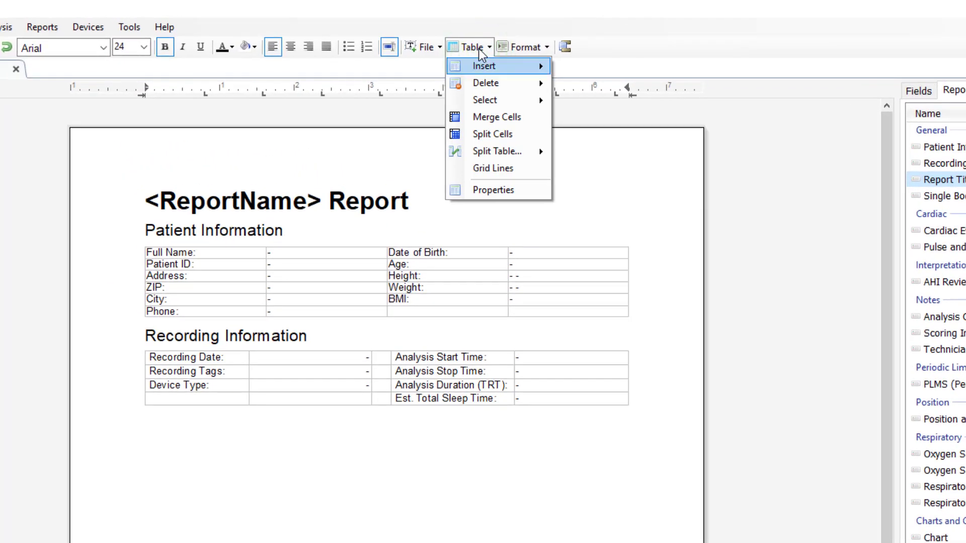
{"action": "mouse_move", "coordinate": [503, 66]}
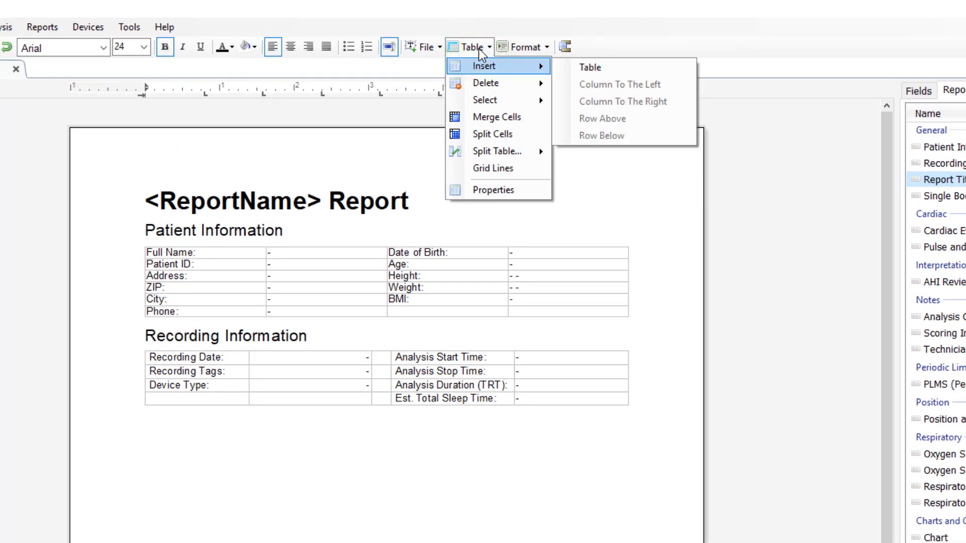
{"action": "left_click", "coordinate": [579, 69]}
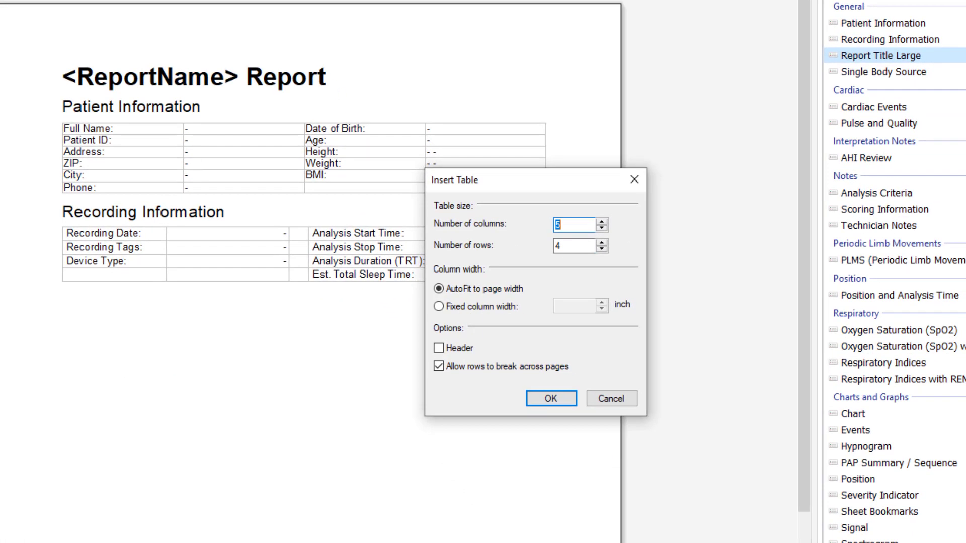
{"action": "type", "text": "2"}
{"action": "key", "text": "Tab"}
{"action": "type", "text": "3"}
Insert the 2x3 table with a header row, labelling column one Recording Notes, Technician, Tech Notes.
{"action": "left_click", "coordinate": [438, 349]}
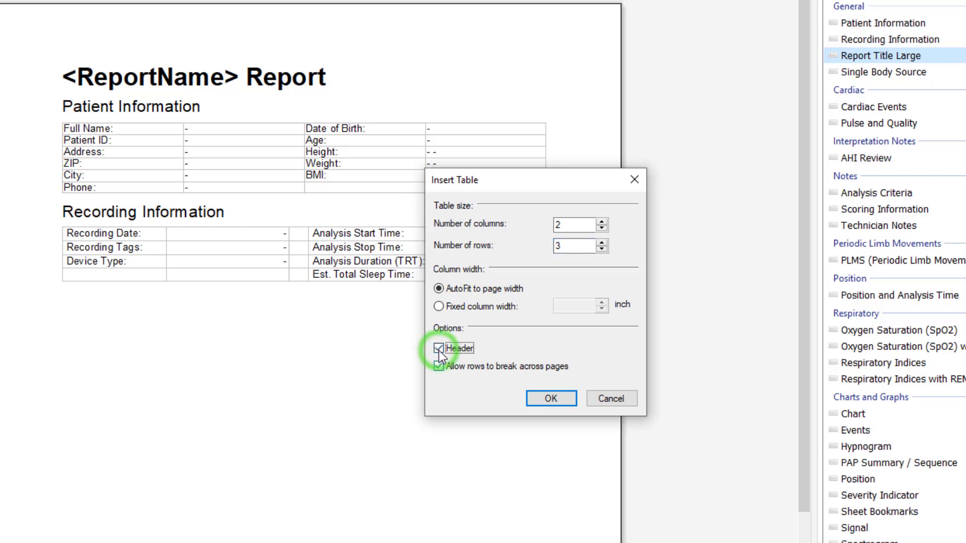
{"action": "left_click", "coordinate": [536, 398]}
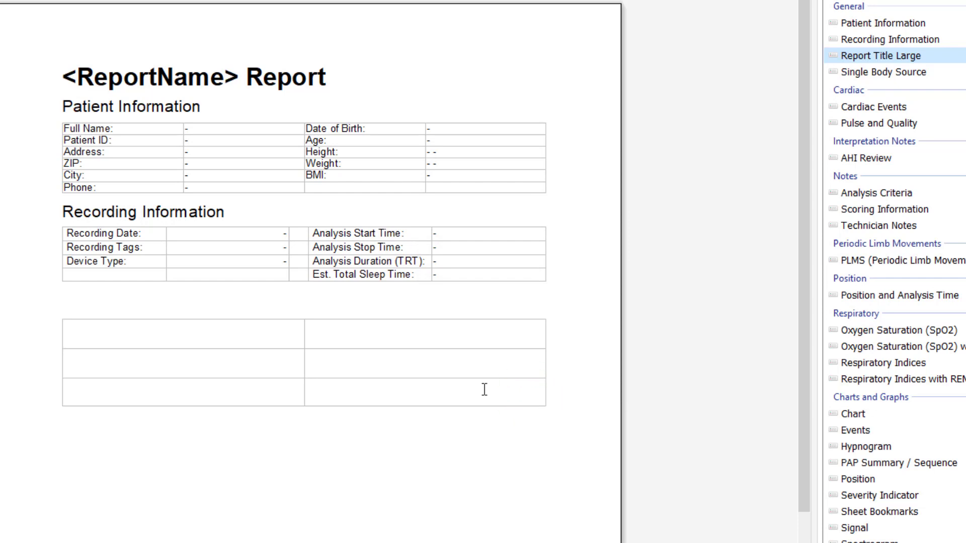
{"action": "type", "text": "Recor"}
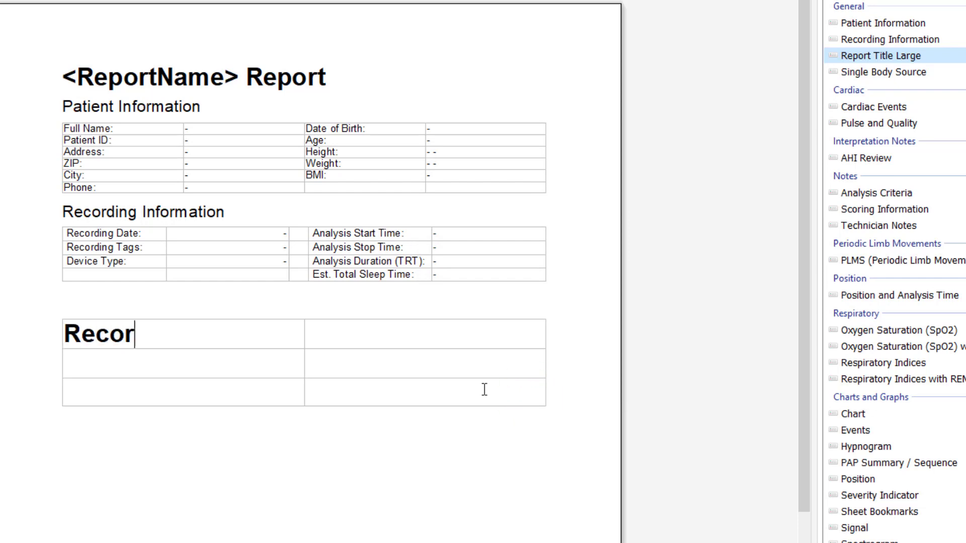
{"action": "type", "text": "ding Notes"}
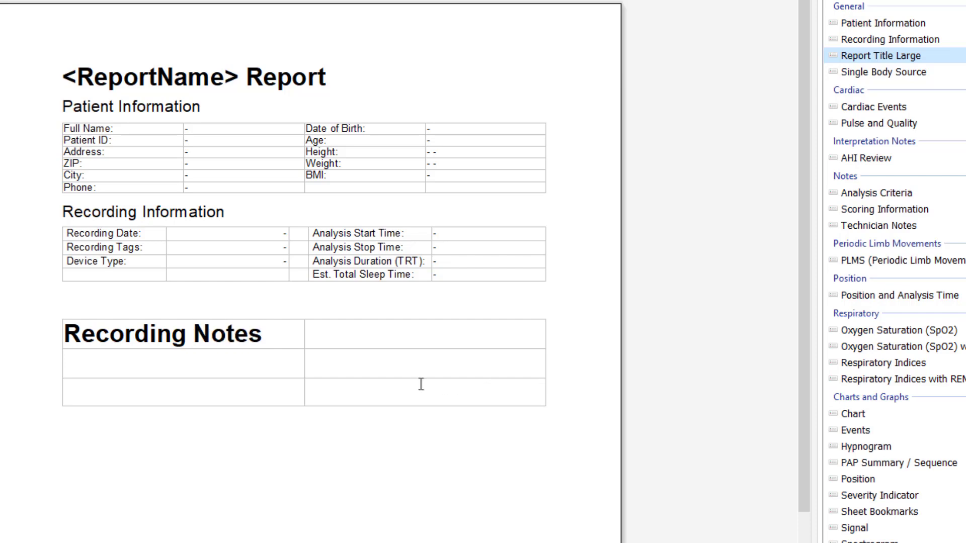
{"action": "left_click", "coordinate": [199, 366]}
{"action": "type", "text": "Technician"}
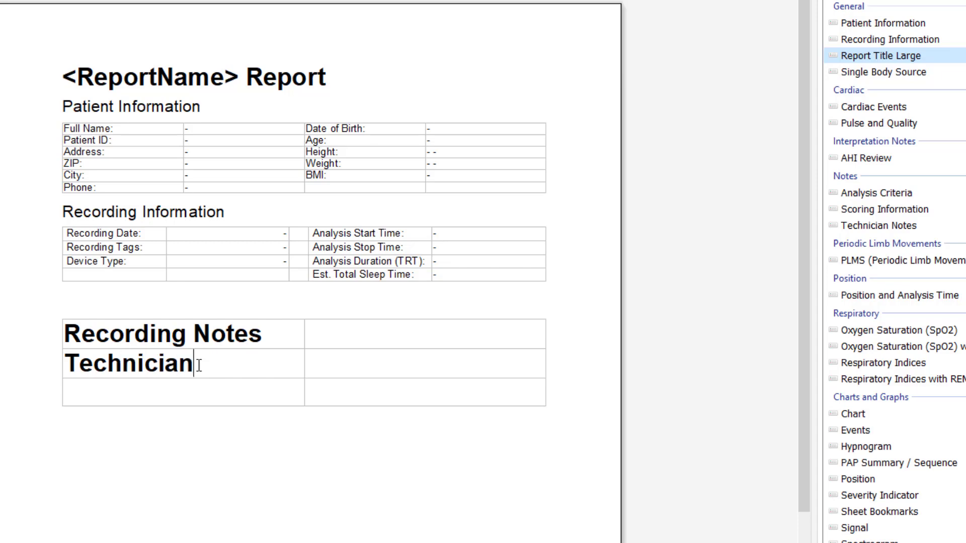
{"action": "left_click", "coordinate": [192, 391]}
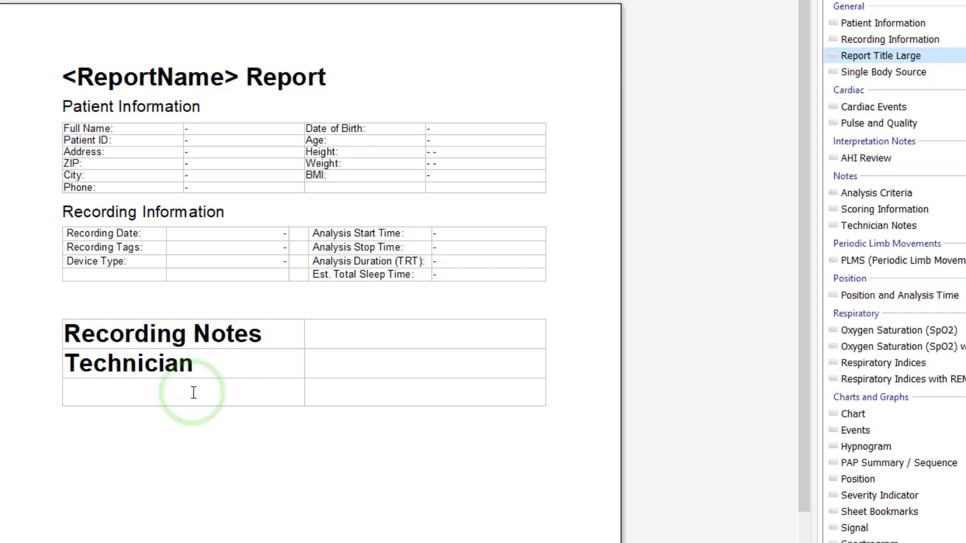
{"action": "type", "text": "Tech Notes"}
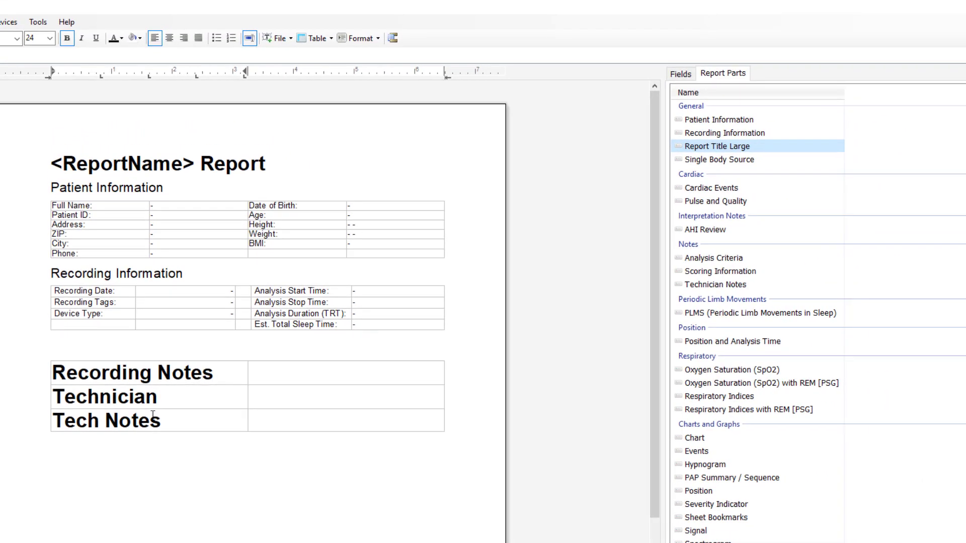
Merge the Recording Notes row into a single cell.
{"action": "left_click", "coordinate": [125, 349]}
{"action": "left_click_drag", "start_coordinate": [113, 374], "coordinate": [262, 375]}
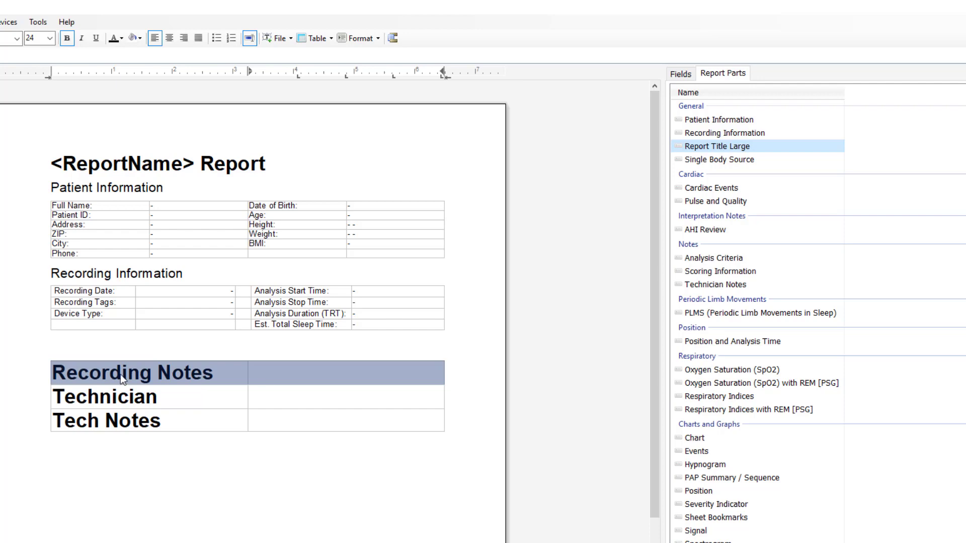
{"action": "right_click", "coordinate": [263, 375]}
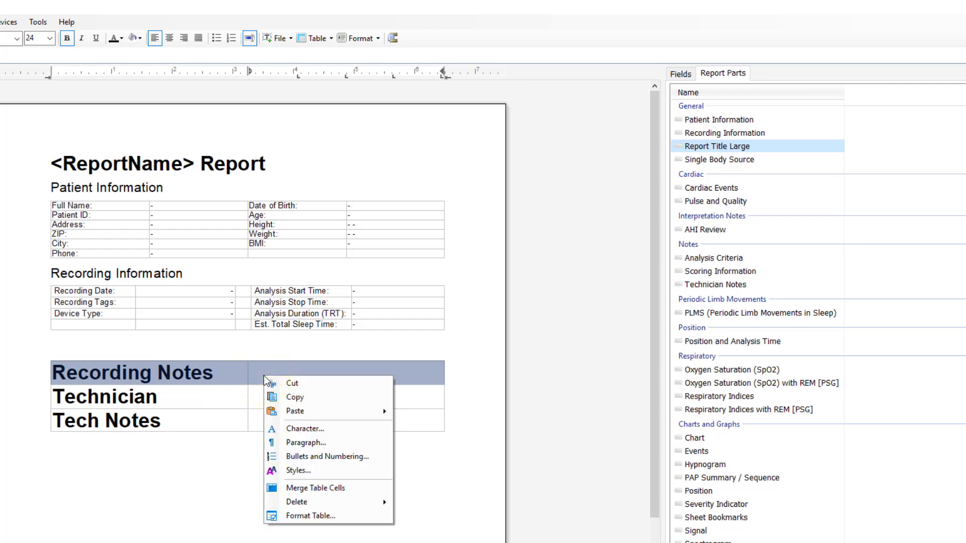
{"action": "left_click", "coordinate": [339, 488]}
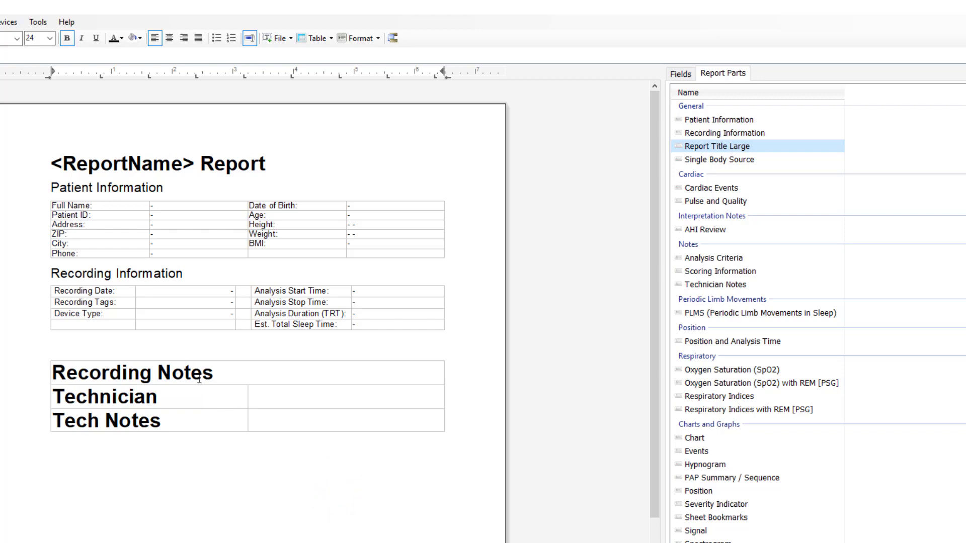
Insert the Technician Name and Technician Notes fields beside Technician and Tech Notes.
{"action": "left_click", "coordinate": [285, 400]}
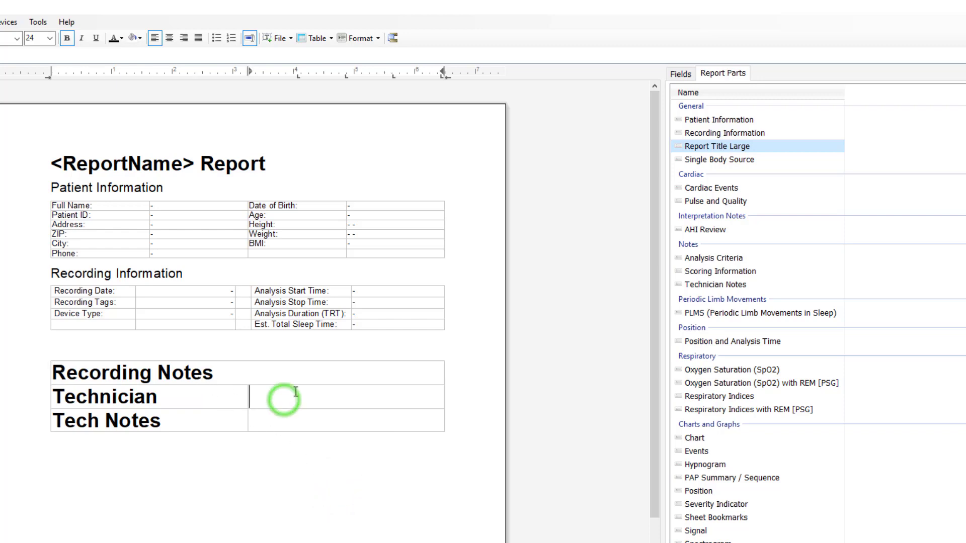
{"action": "left_click", "coordinate": [681, 76]}
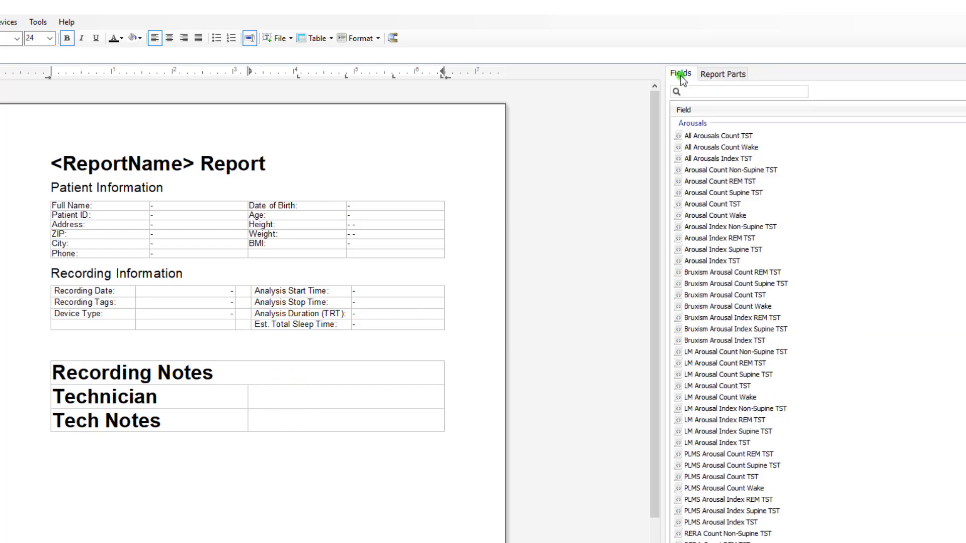
{"action": "left_click", "coordinate": [702, 92]}
{"action": "type", "text": "tech"}
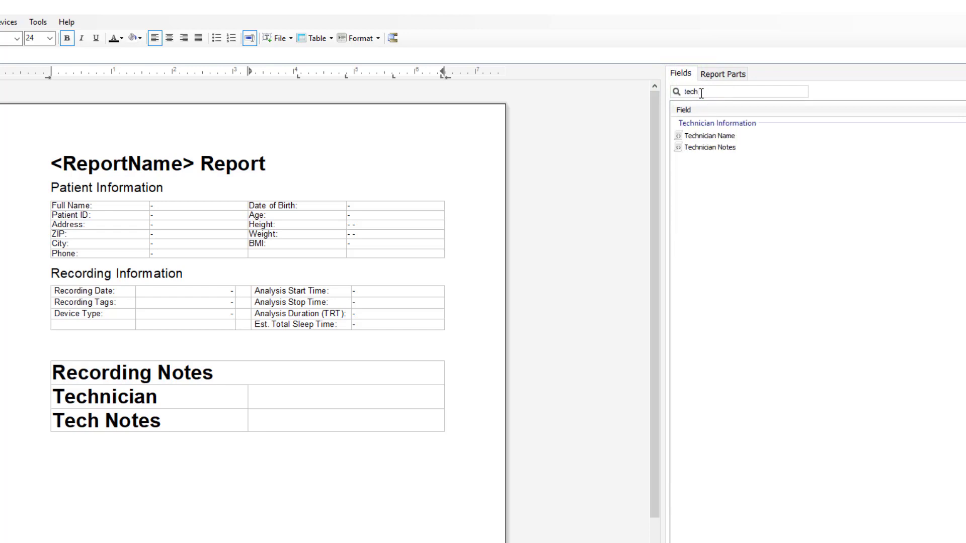
{"action": "double_click", "coordinate": [707, 136]}
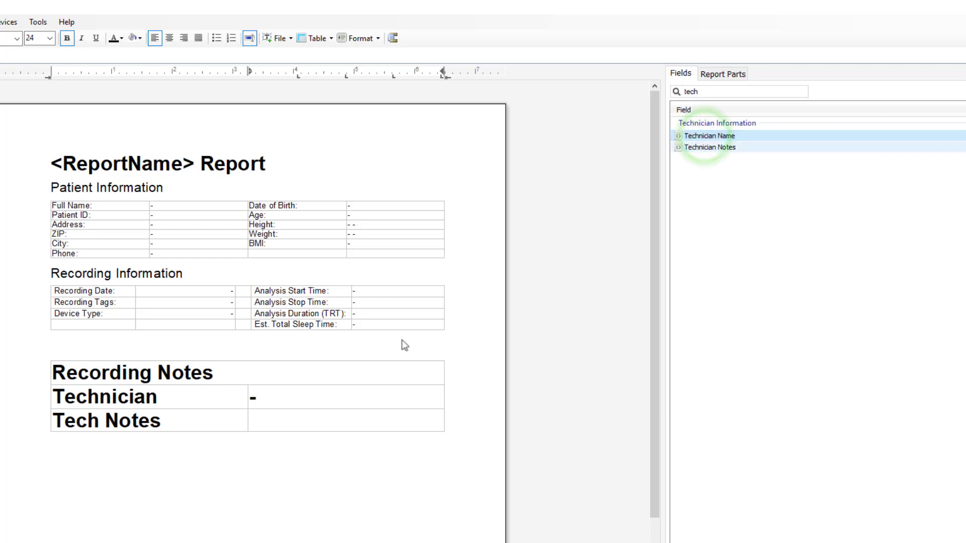
{"action": "left_click", "coordinate": [305, 406]}
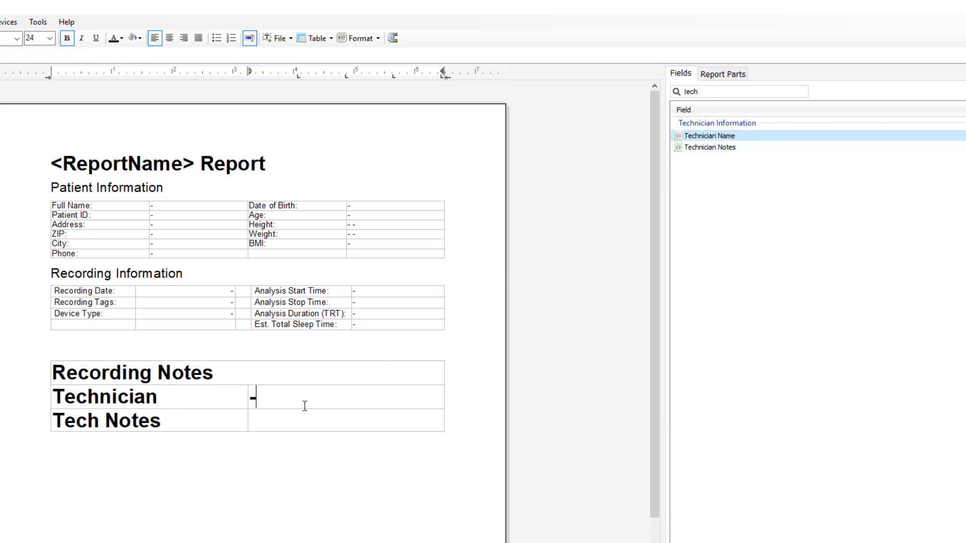
{"action": "left_click", "coordinate": [291, 423]}
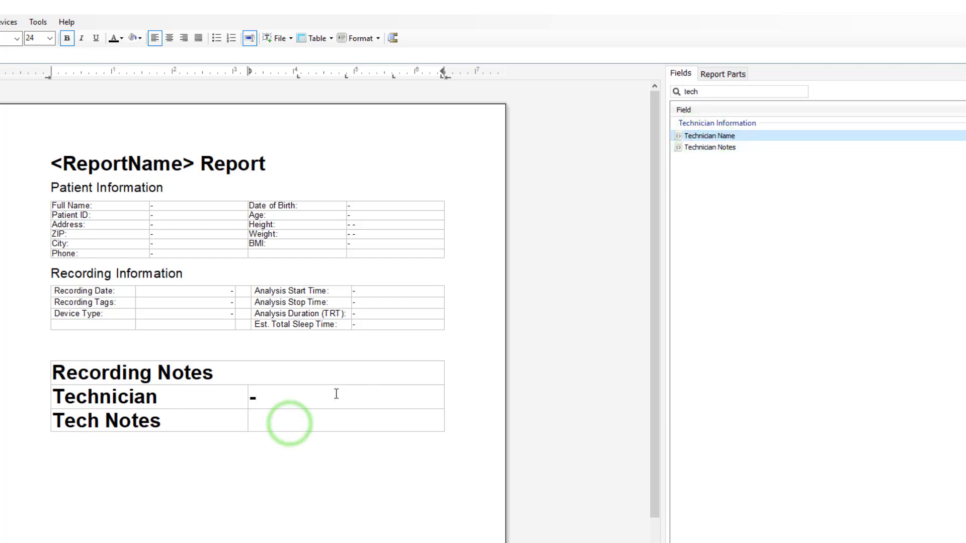
{"action": "double_click", "coordinate": [708, 151]}
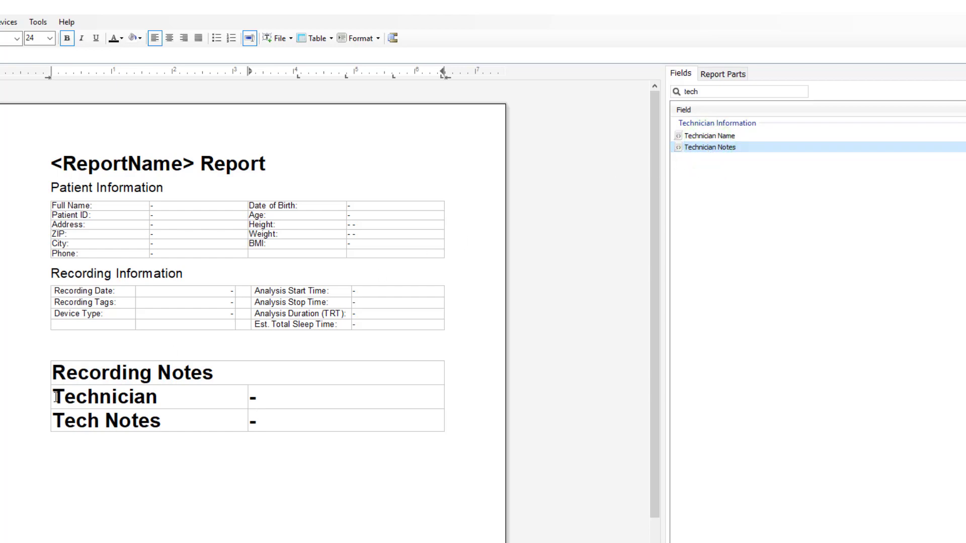
Change the Technician and Tech Notes rows from 24-point to 12-point text.
{"action": "left_click_drag", "start_coordinate": [52, 397], "coordinate": [264, 414]}
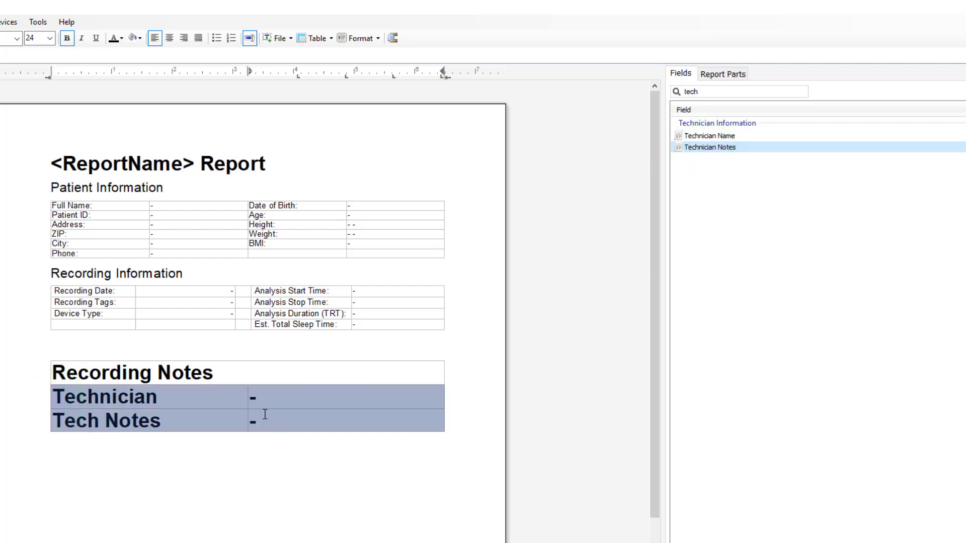
{"action": "right_click", "coordinate": [282, 427]}
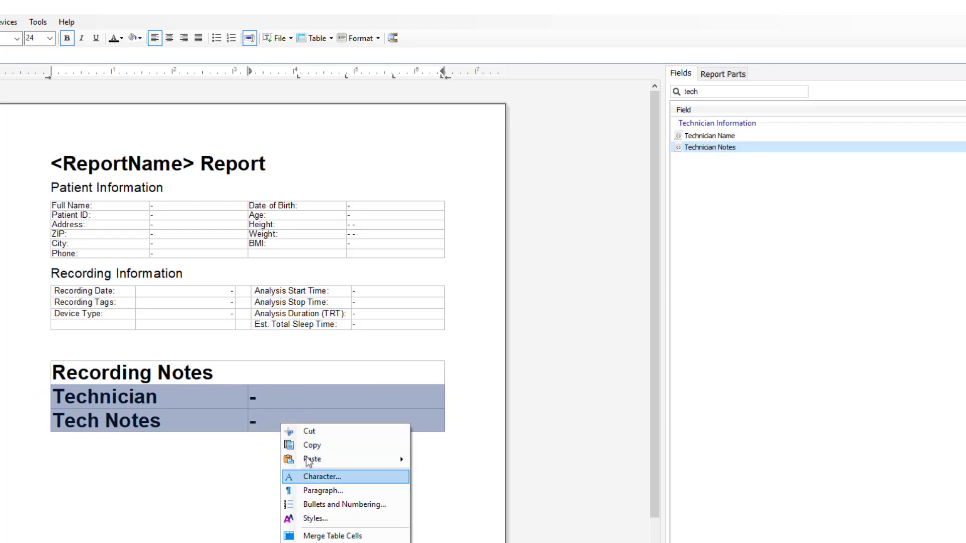
{"action": "left_click", "coordinate": [321, 476]}
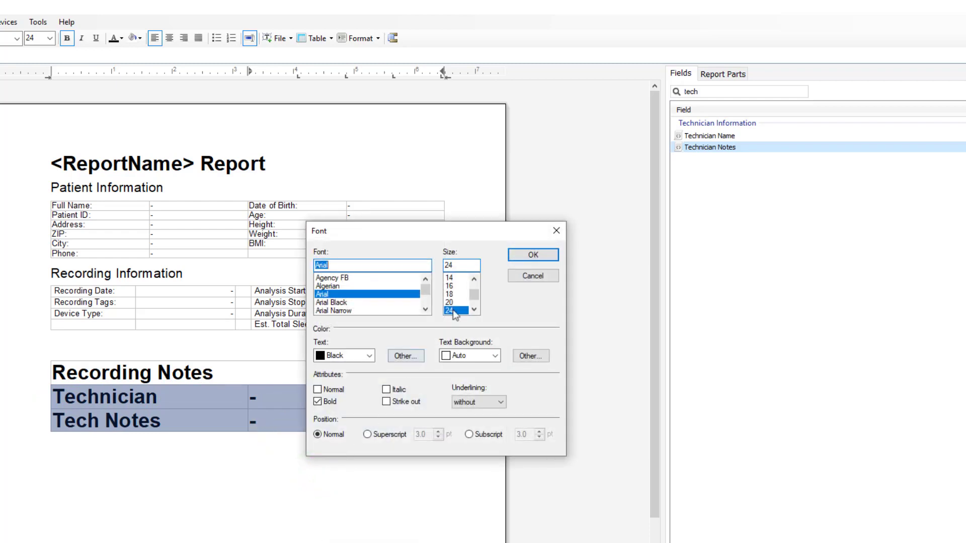
{"action": "left_click", "coordinate": [474, 280]}
{"action": "left_click", "coordinate": [459, 278]}
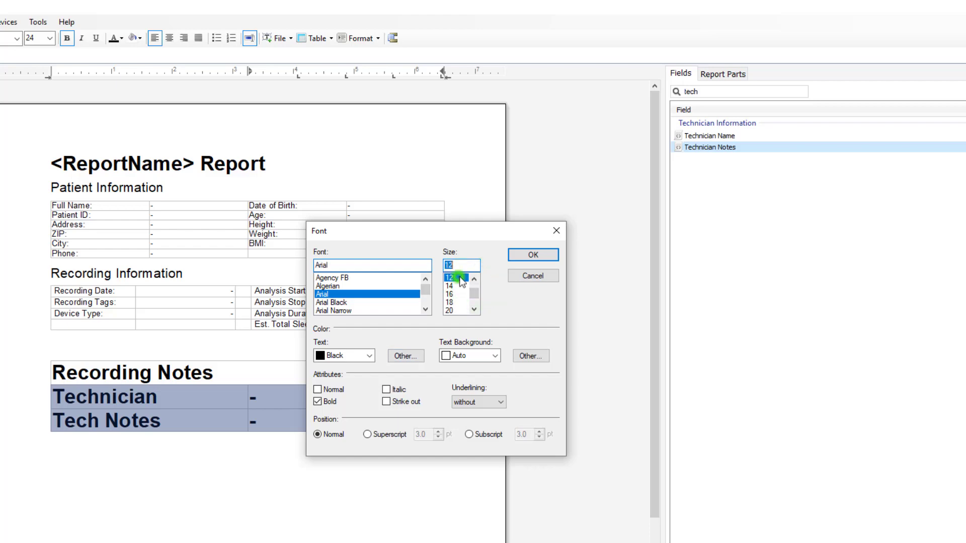
{"action": "left_click", "coordinate": [524, 257]}
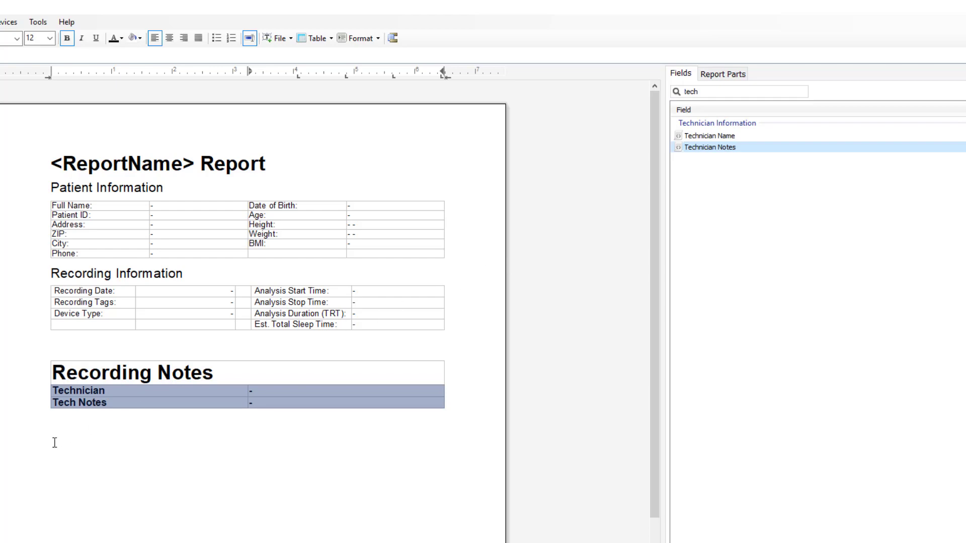
Drag the Recording Notes table into Report Parts, naming it 'Recording Notes' under General.
{"action": "left_click", "coordinate": [724, 75]}
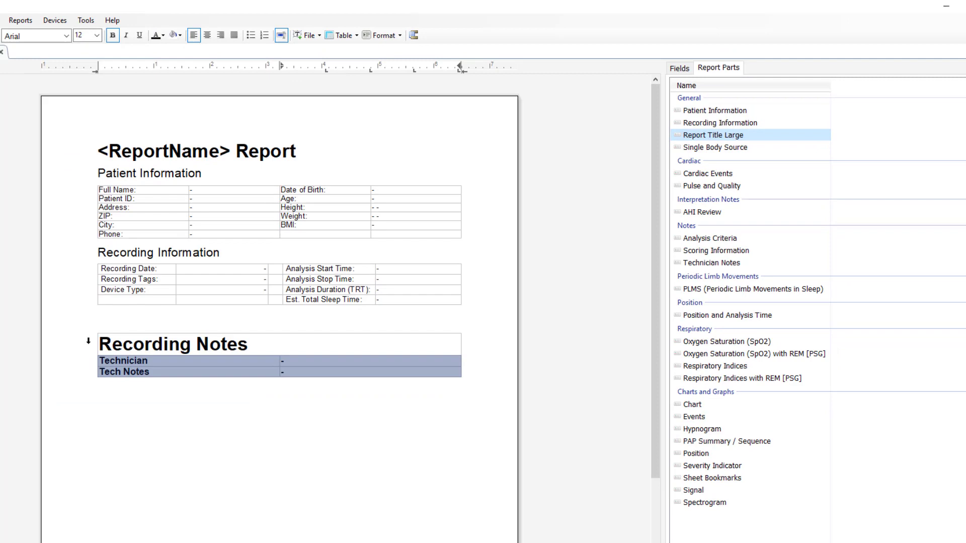
{"action": "left_click_drag", "start_coordinate": [88, 342], "coordinate": [342, 378]}
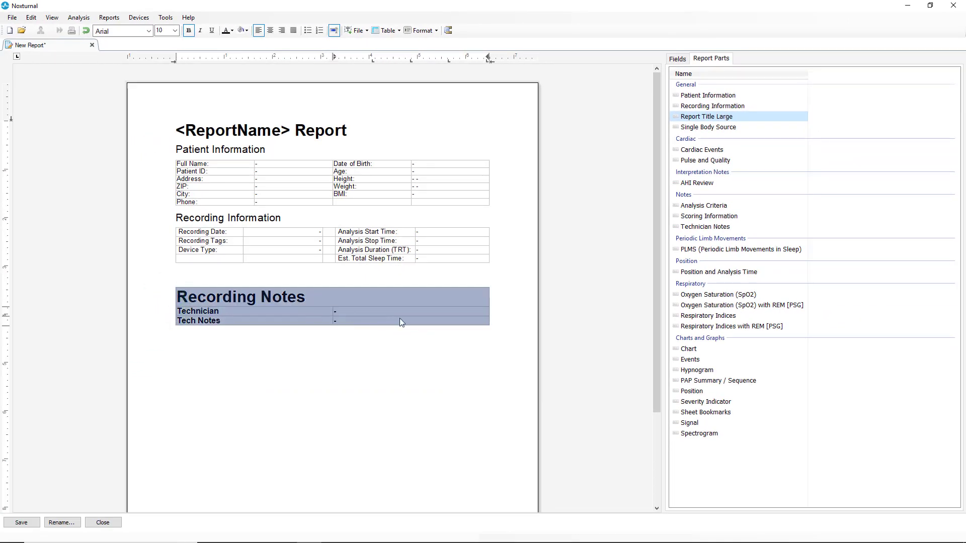
{"action": "left_click_drag", "start_coordinate": [419, 320], "coordinate": [703, 469]}
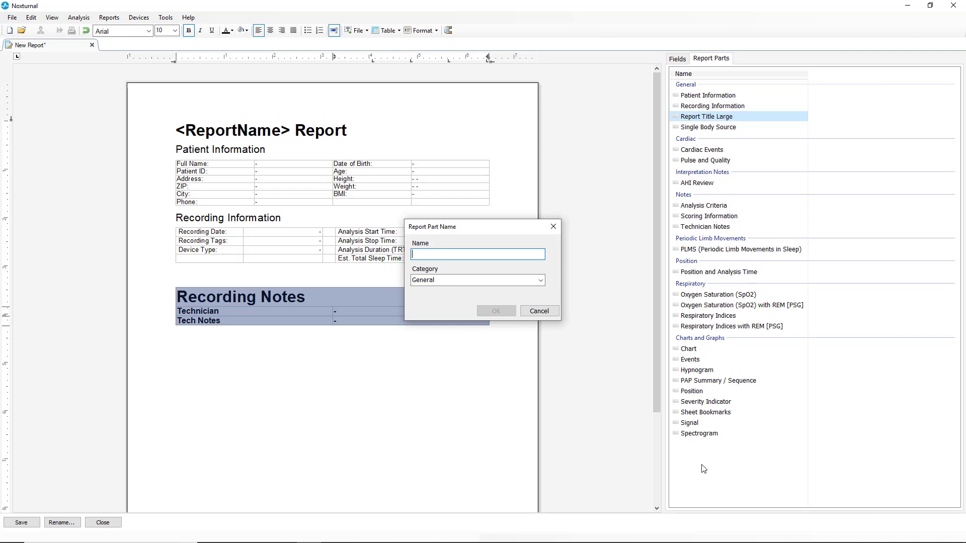
{"action": "type", "text": "Recording "}
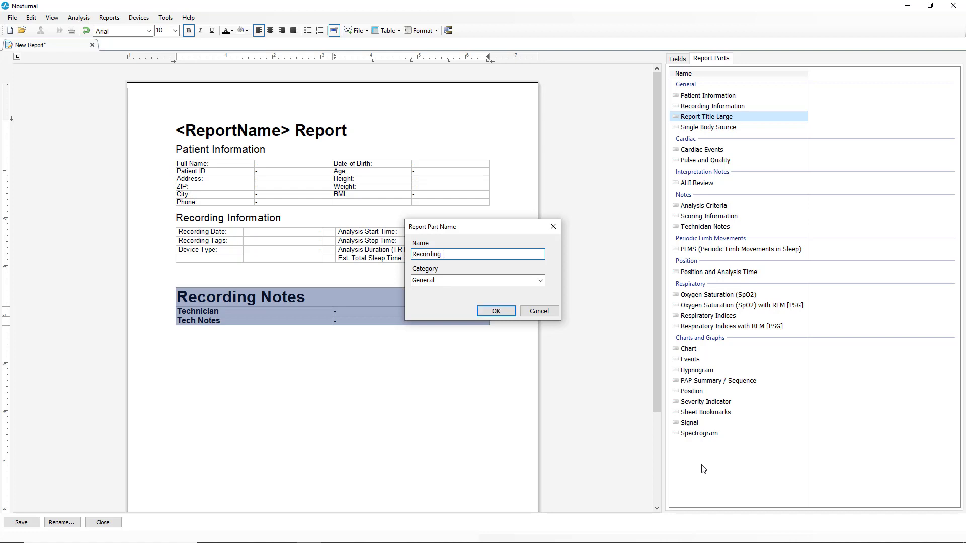
{"action": "type", "text": "Notes"}
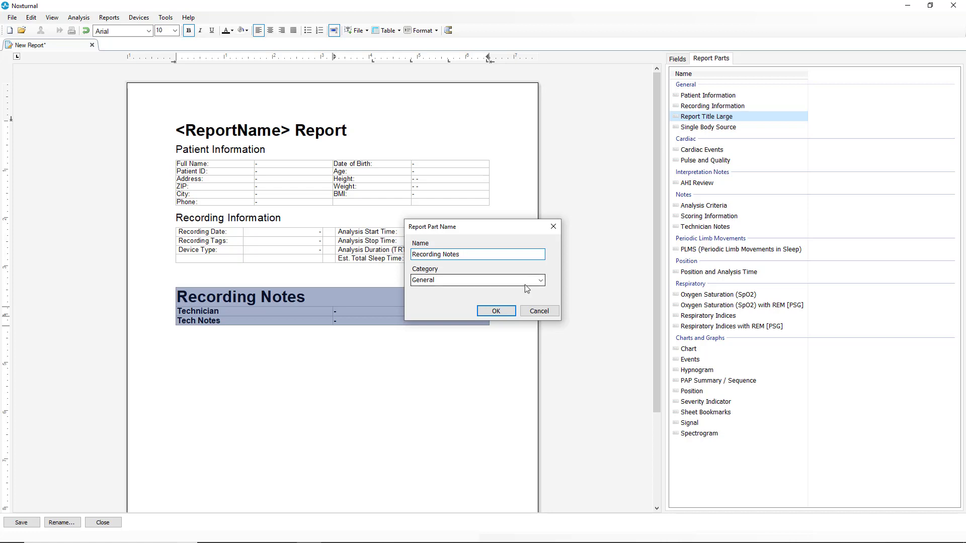
{"action": "left_click", "coordinate": [541, 280]}
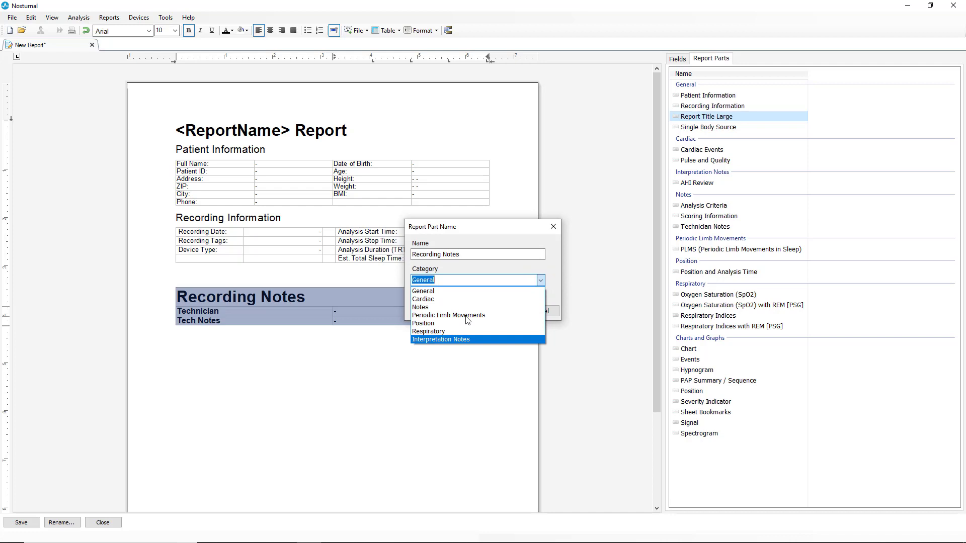
{"action": "key", "text": "Escape"}
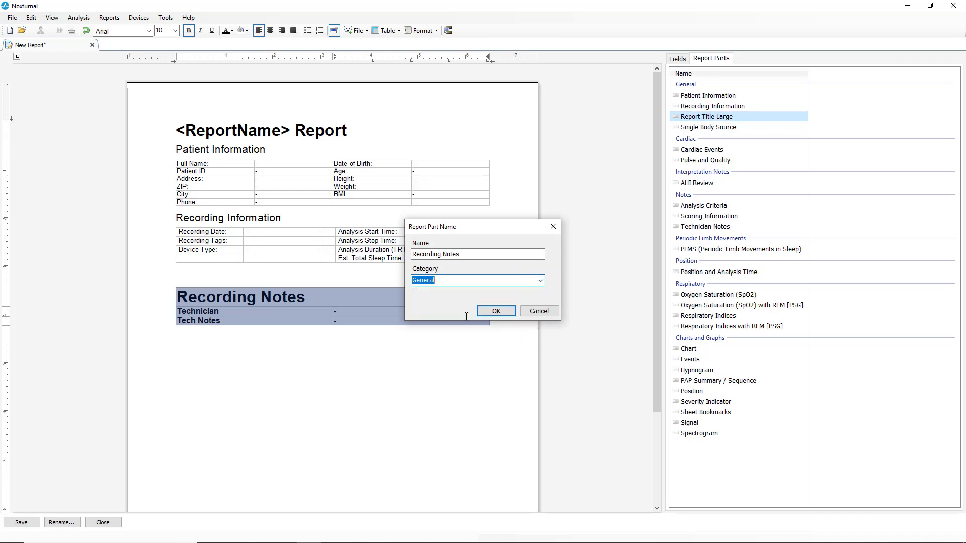
{"action": "left_click", "coordinate": [492, 312]}
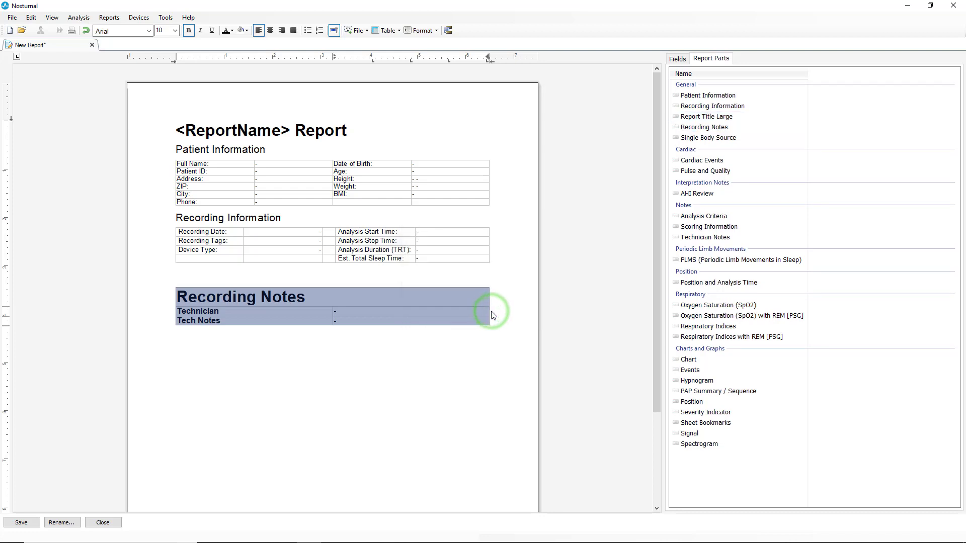
{"action": "left_click", "coordinate": [407, 318]}
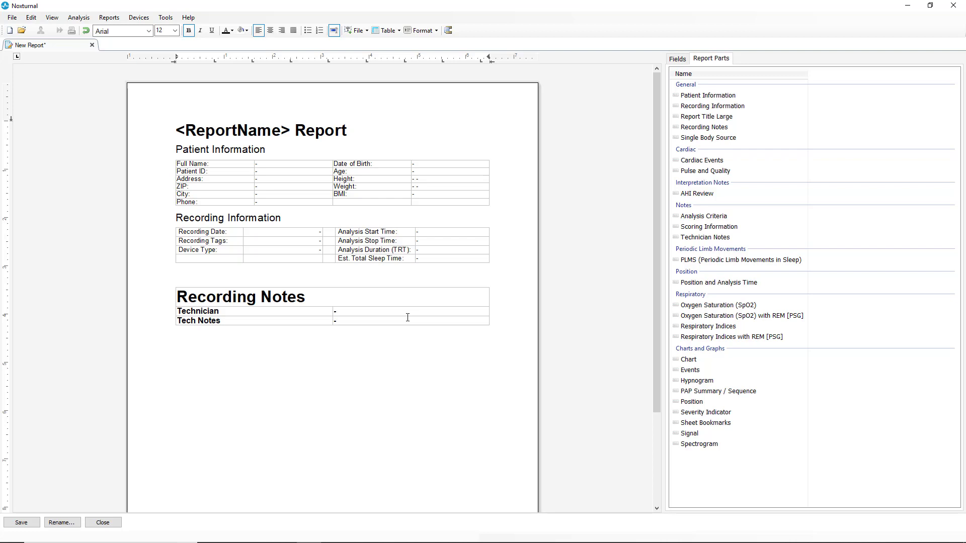
Add a second copy of the Recording Notes table from the General report parts below the first.
{"action": "left_click", "coordinate": [202, 368]}
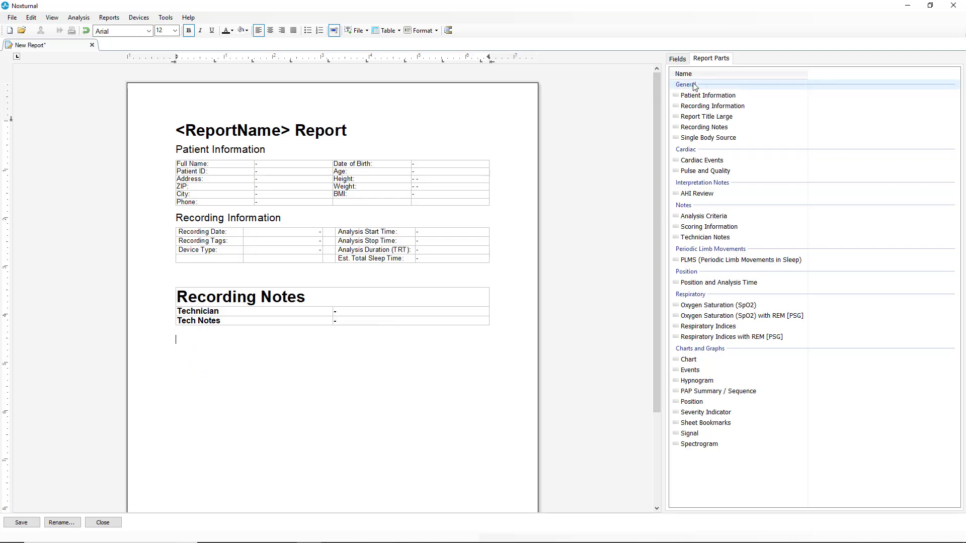
{"action": "double_click", "coordinate": [704, 129]}
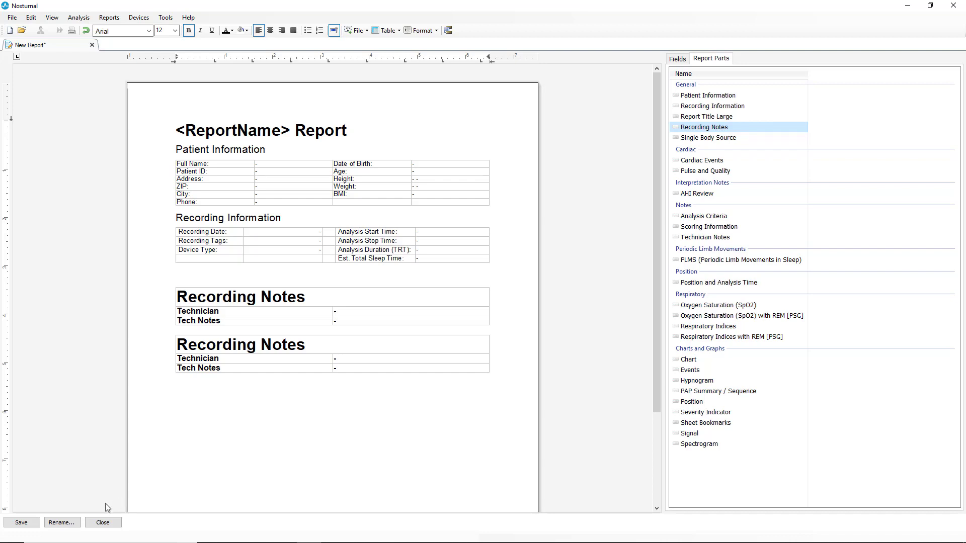
Save the new template as 'Test Report' and close the report editor.
{"action": "left_click", "coordinate": [22, 523]}
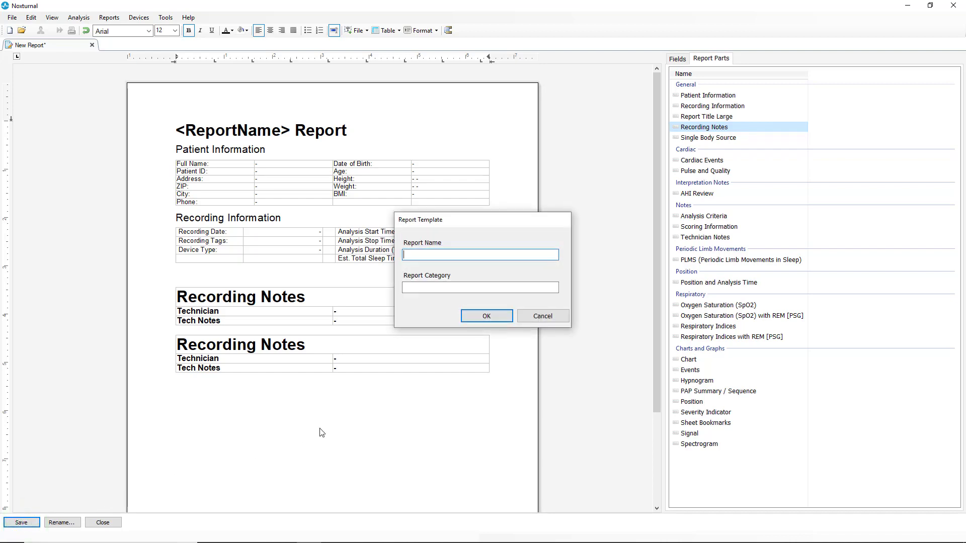
{"action": "type", "text": "est Report"}
{"action": "left_click", "coordinate": [481, 316]}
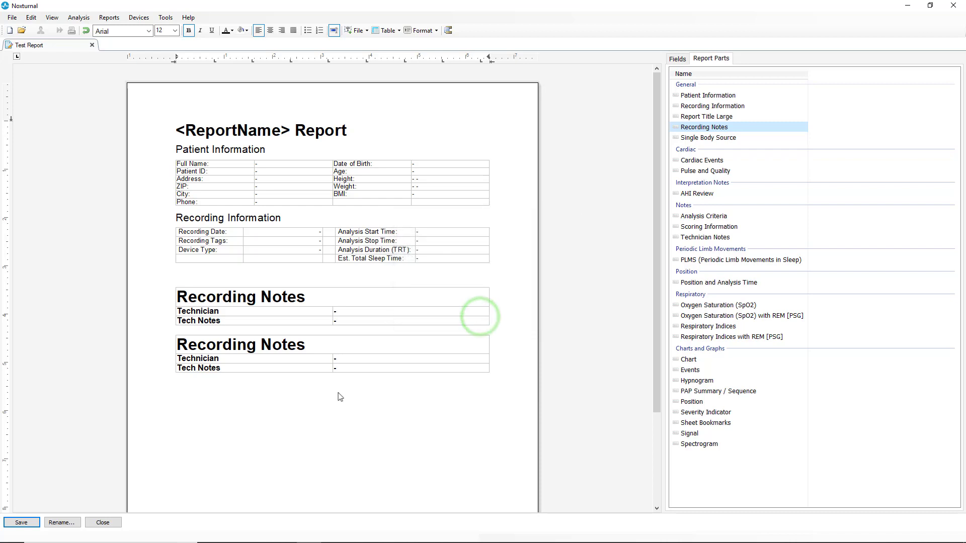
{"action": "left_click", "coordinate": [97, 523]}
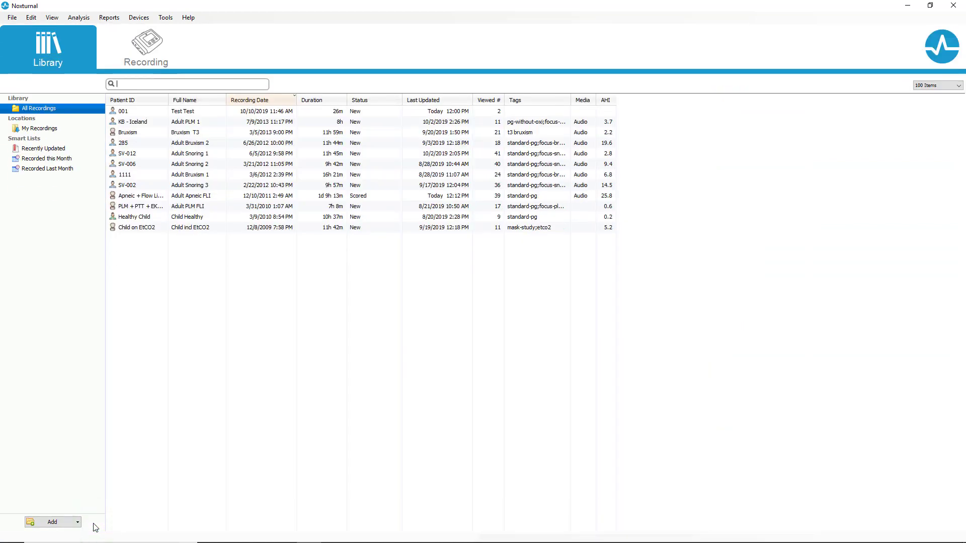
Open the Adult Apneic FLI recording and generate My Respiration Report from the Reports menu.
{"action": "double_click", "coordinate": [196, 197]}
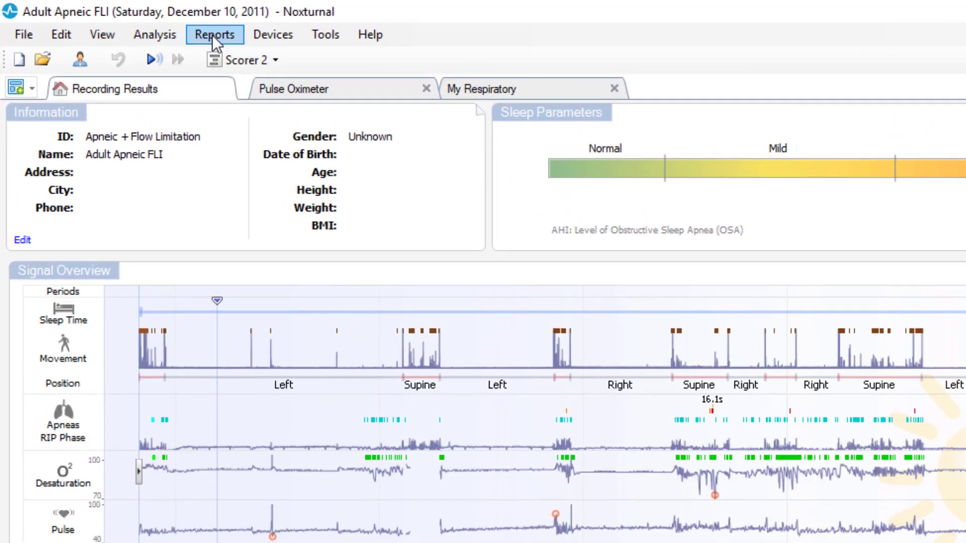
{"action": "left_click", "coordinate": [212, 35]}
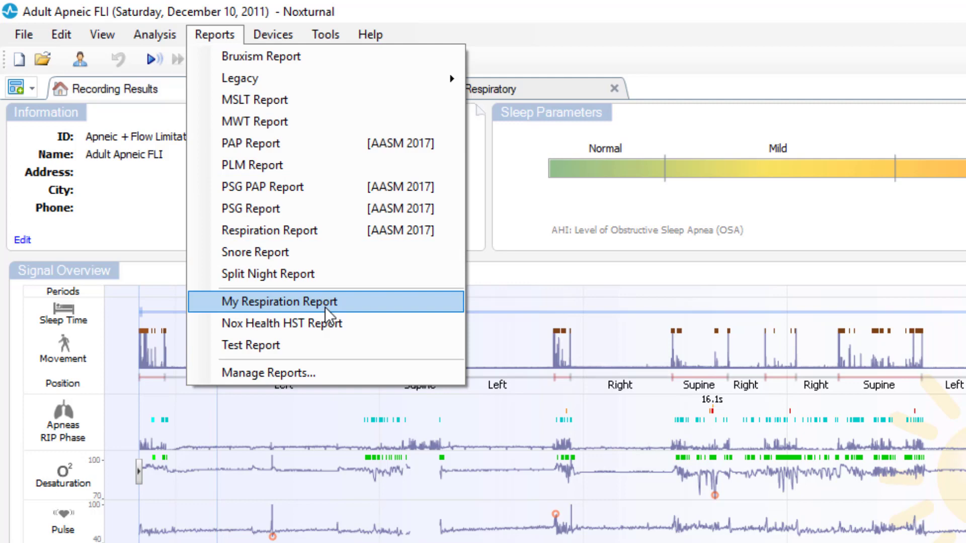
{"action": "key", "text": "Down"}
{"action": "key", "text": "Down"}
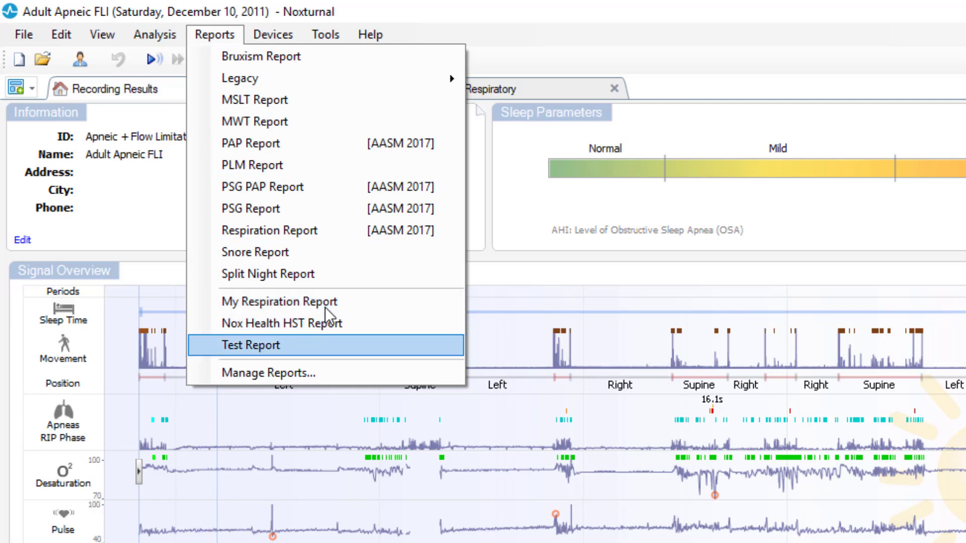
{"action": "key", "text": "Up"}
{"action": "key", "text": "Up"}
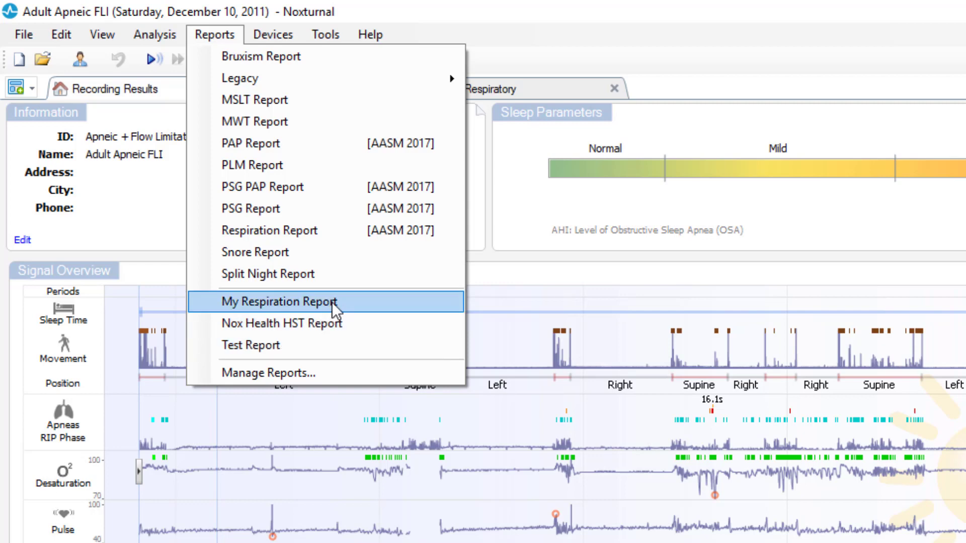
{"action": "left_click", "coordinate": [332, 302]}
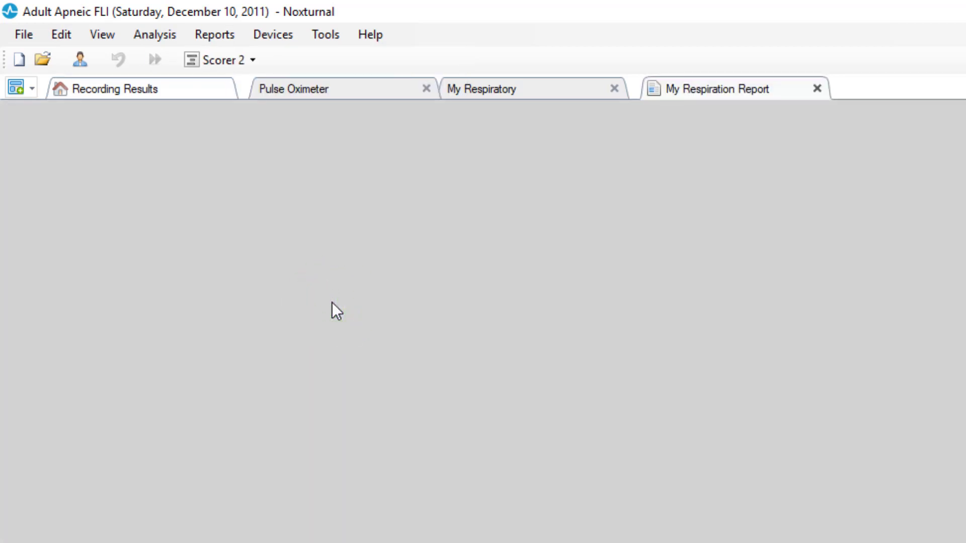